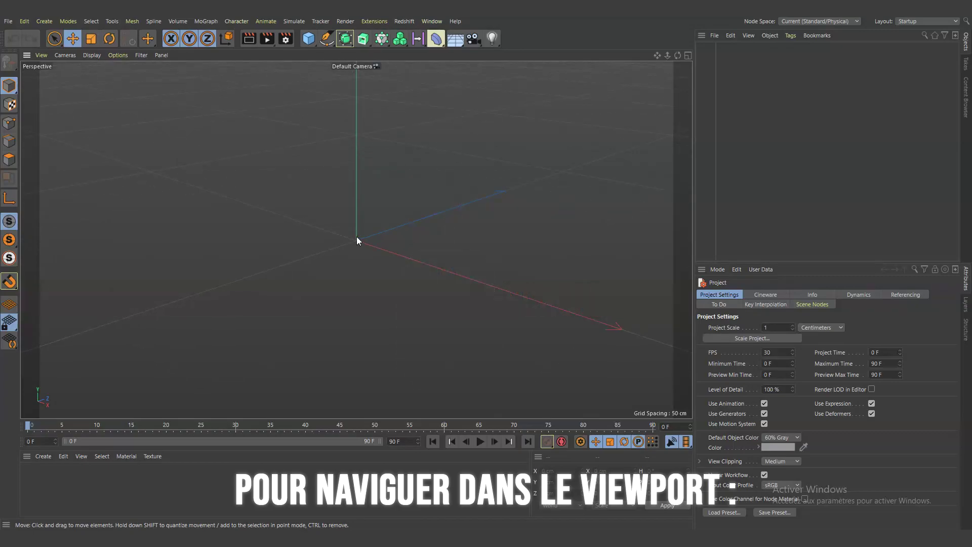
Create a MoText object in the scene and select it to show its settings
mouse_move(385, 250)
alt+mouse_down()
mouse_move(381, 224)
mouse_move(355, 247)
alt+mouse_up()
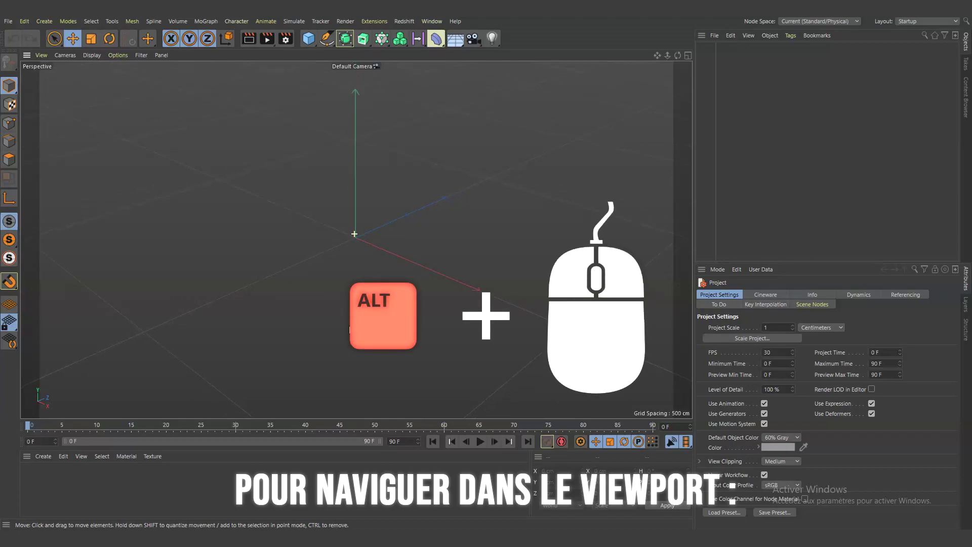
alt+right_drag(354, 234, 347, 281)
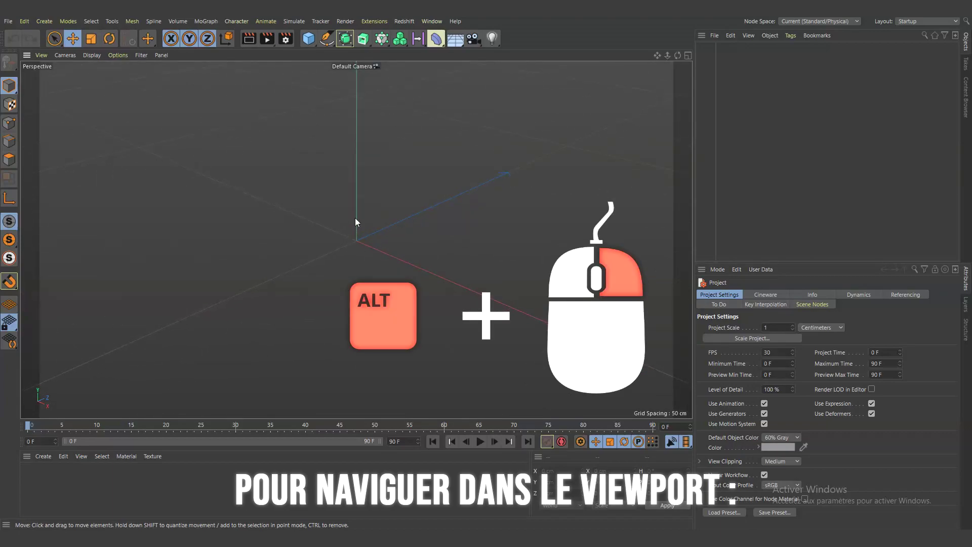
alt+right_drag(354, 217, 393, 231)
alt+middle_drag(395, 230, 359, 238)
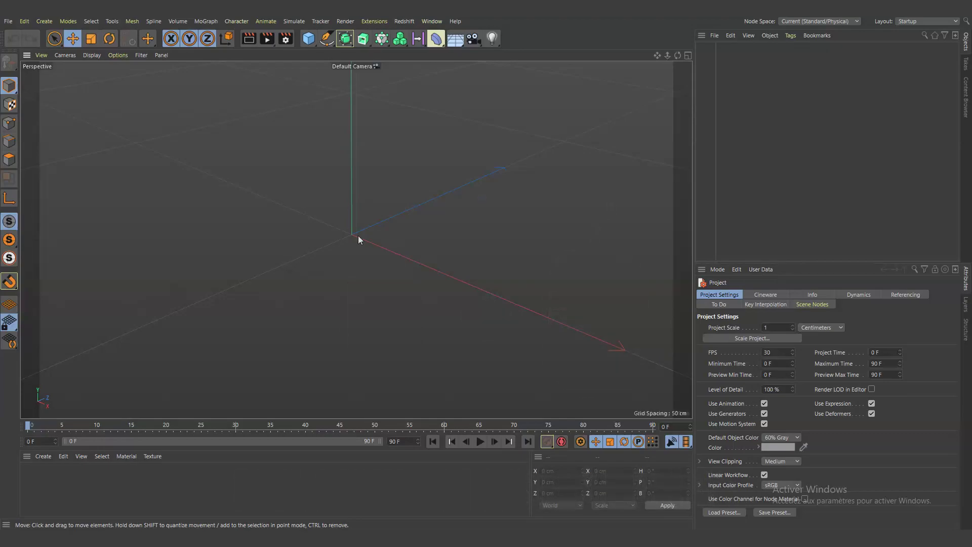
alt+drag(357, 235, 495, 214)
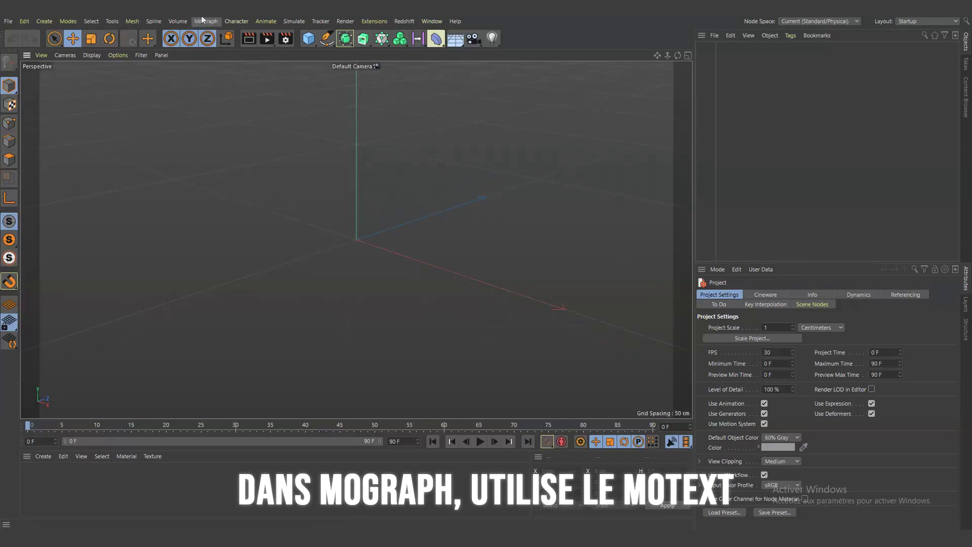
click(203, 20)
click(216, 108)
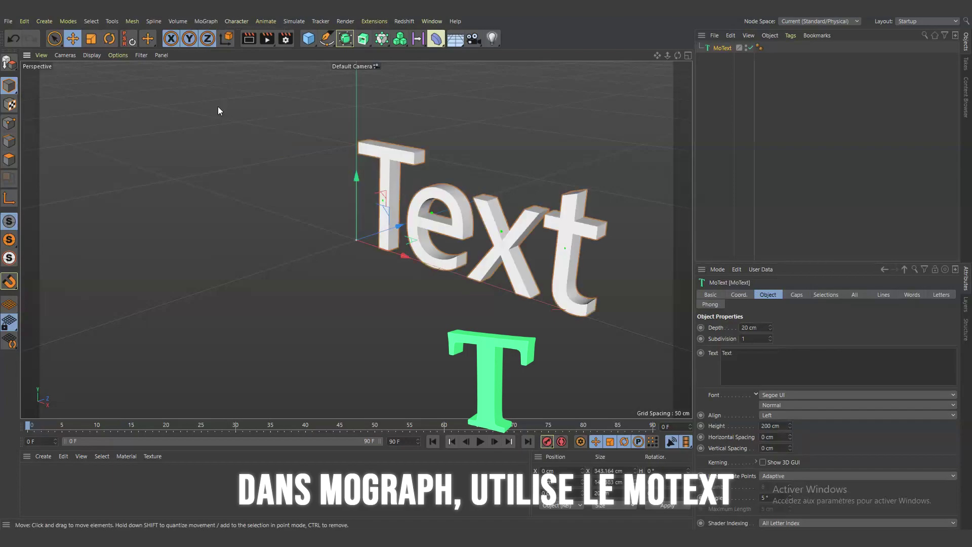
alt+drag(385, 197, 486, 196)
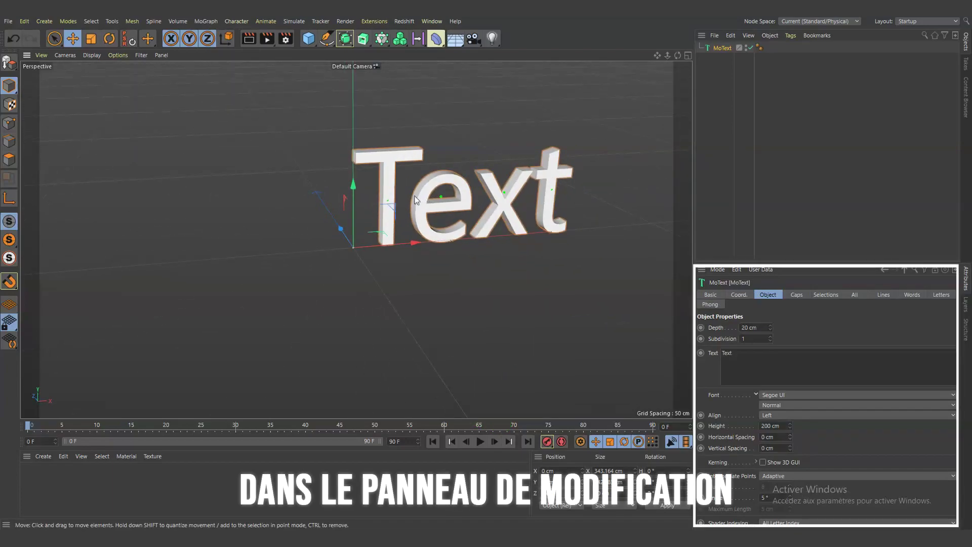
click(443, 157)
click(441, 196)
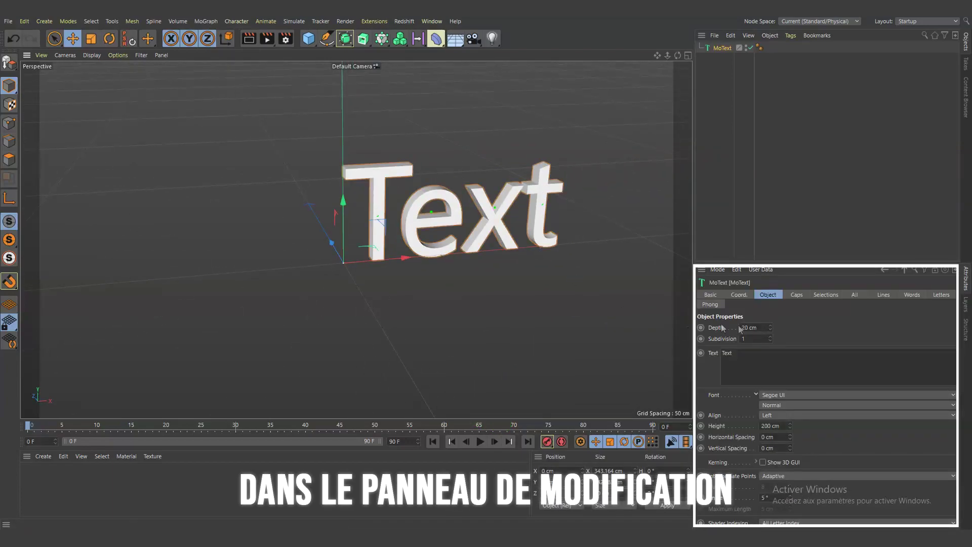
Set the MoText depth to 0 cm and its text to 'Titre'
text(0)
key(Return)
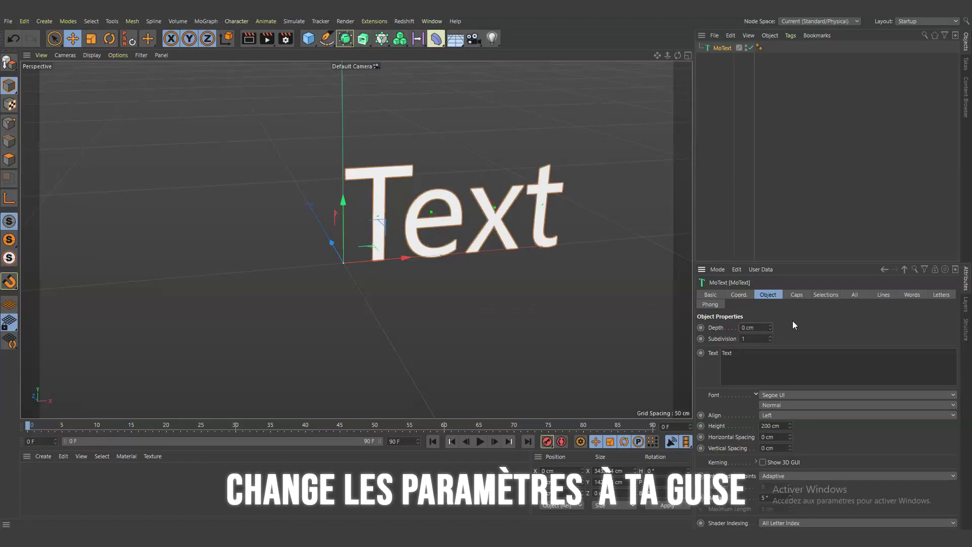
text(Titre)
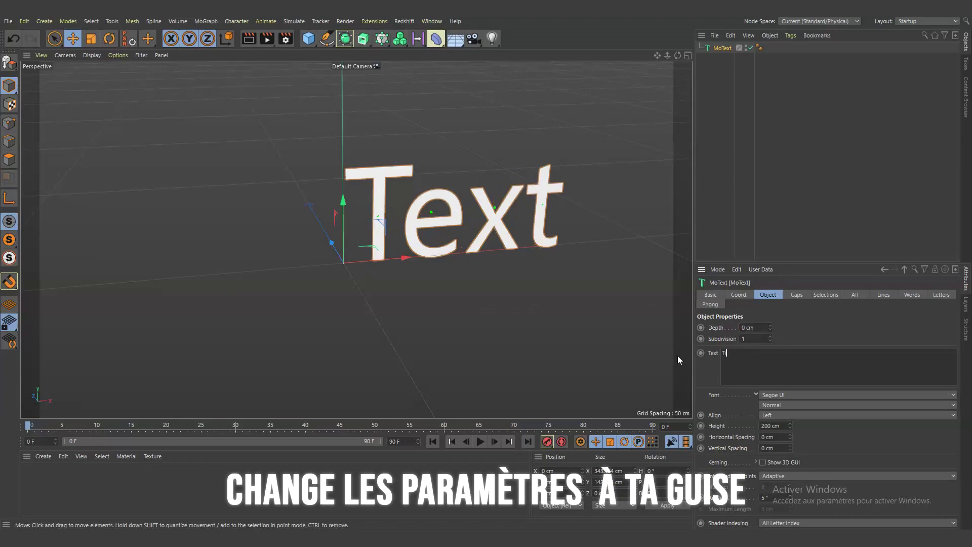
click(777, 396)
Apply the ARCO Typography font and Middle alignment to the title text
scroll(807, 371, up, 5)
scroll(809, 327, up, 5)
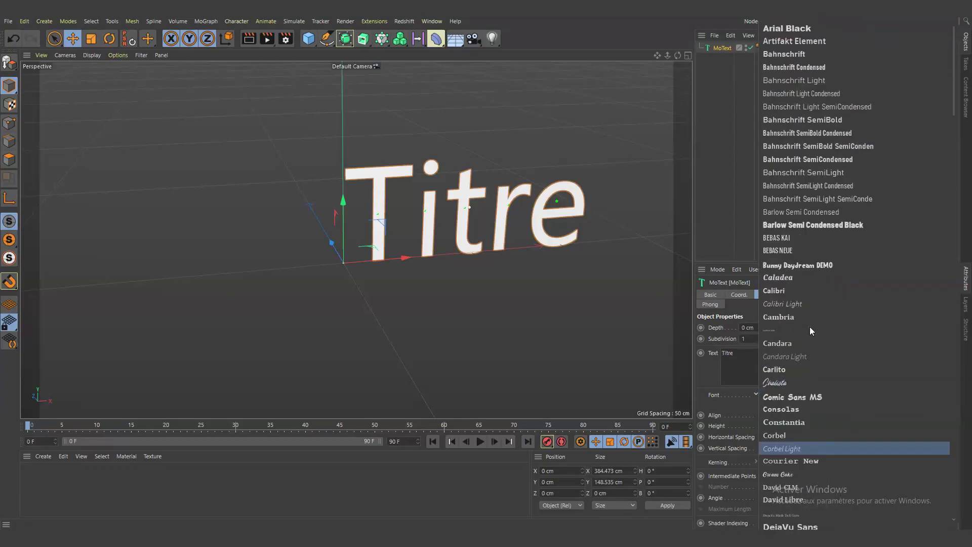
scroll(812, 188, up, 5)
click(788, 93)
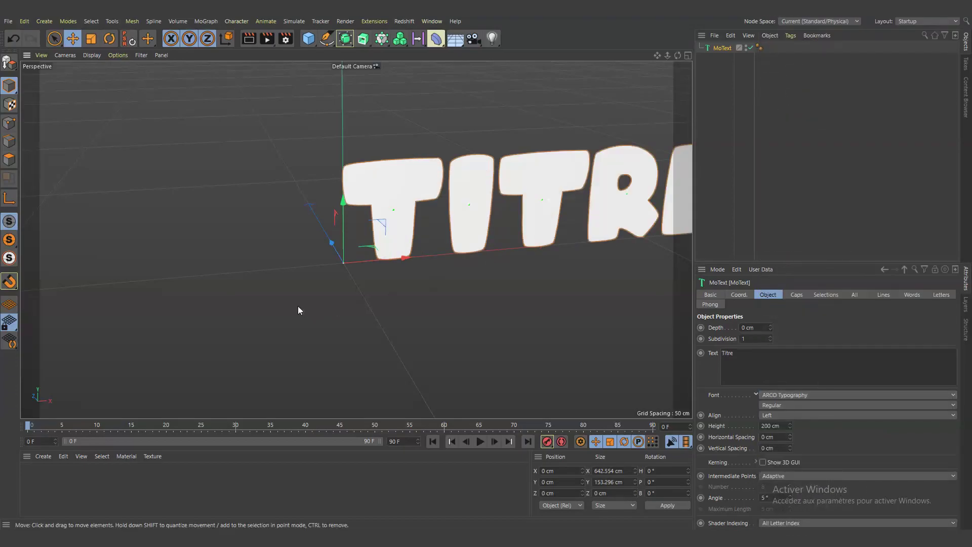
scroll(303, 299, down, 3)
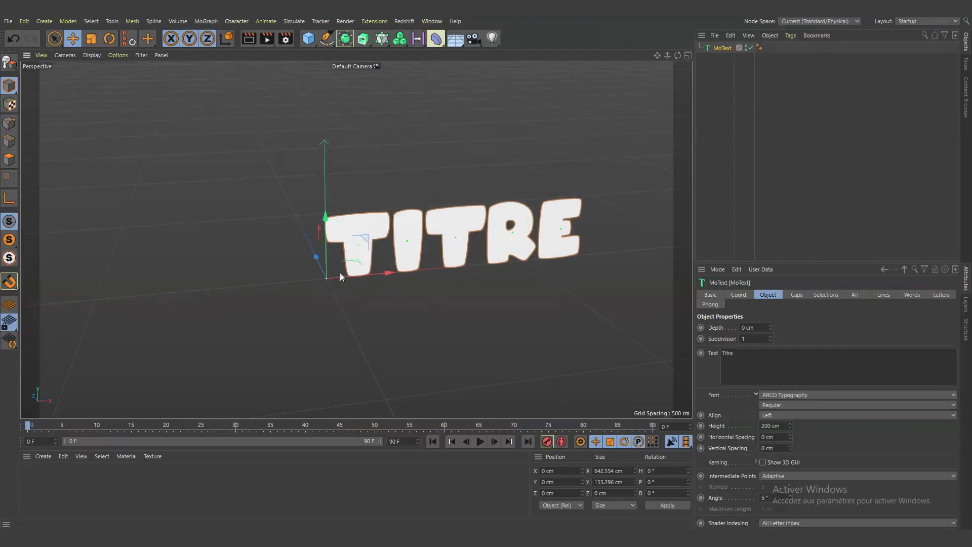
click(780, 412)
click(782, 436)
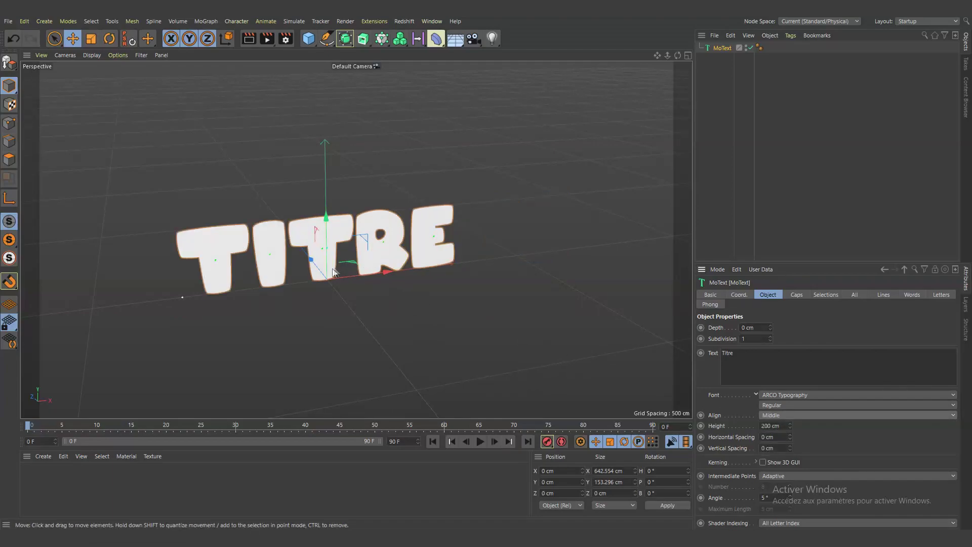
alt+drag(333, 272, 304, 228)
click(285, 181)
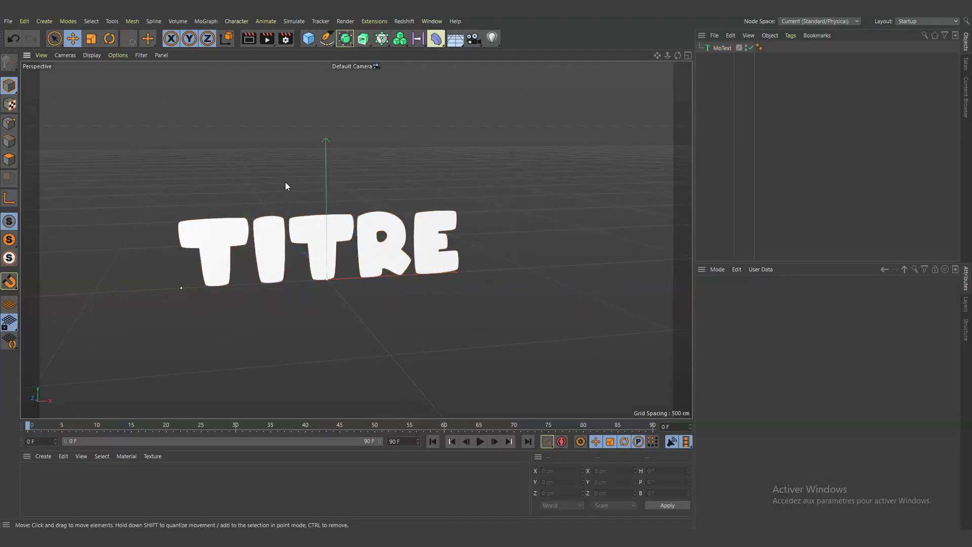
Add a Camera and look through it in the viewport
click(474, 44)
alt+drag(506, 168, 581, 169)
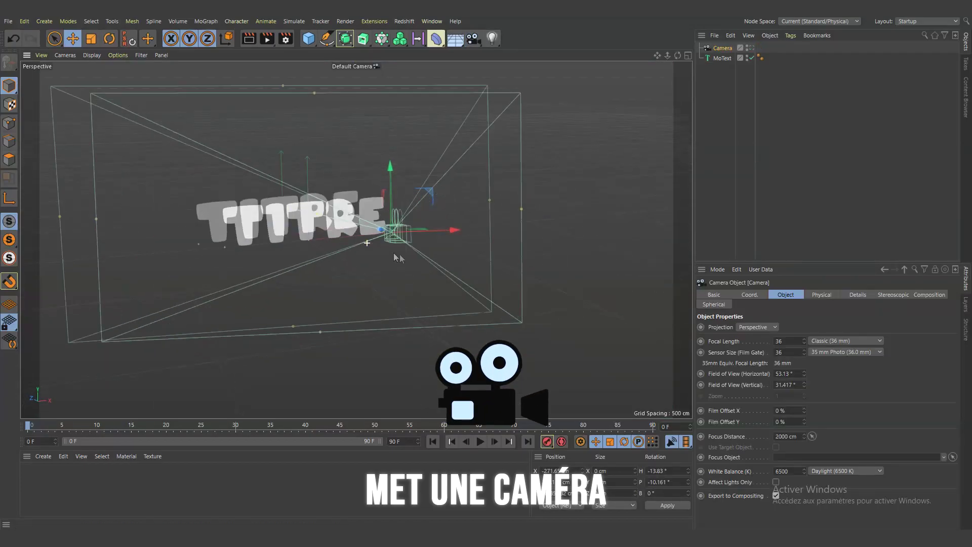
click(751, 47)
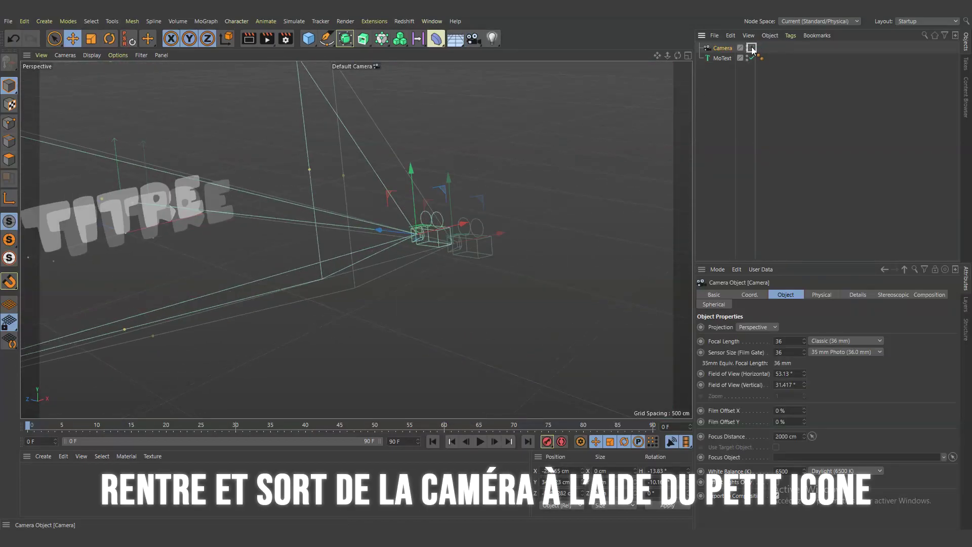
click(751, 48)
click(750, 47)
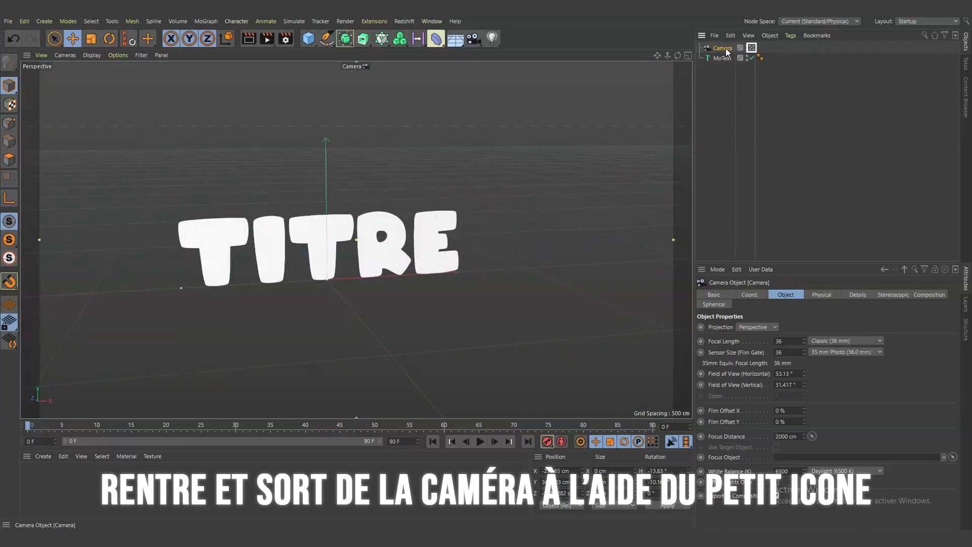
Zero the camera's heading, pitch and X position, and move it to frame TITRE centrally
click(751, 296)
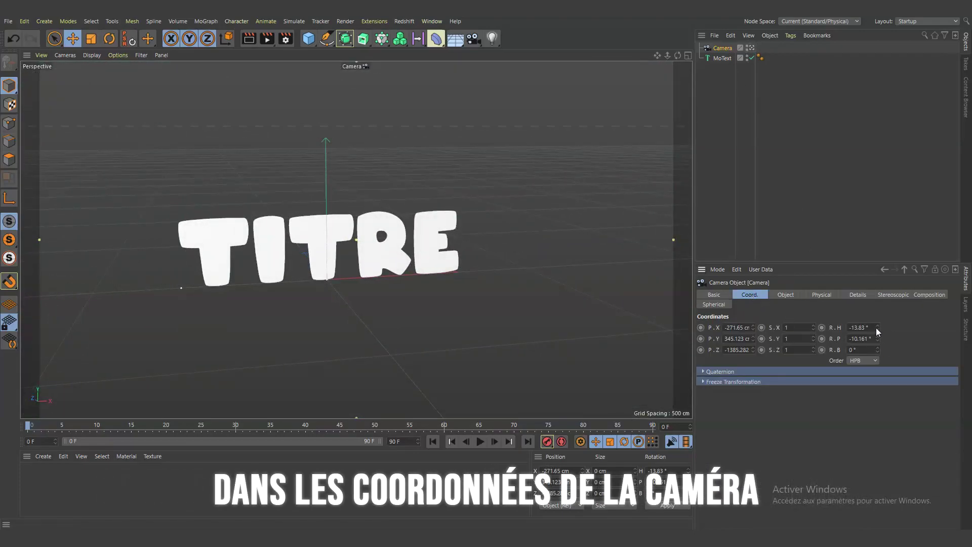
right_click(876, 327)
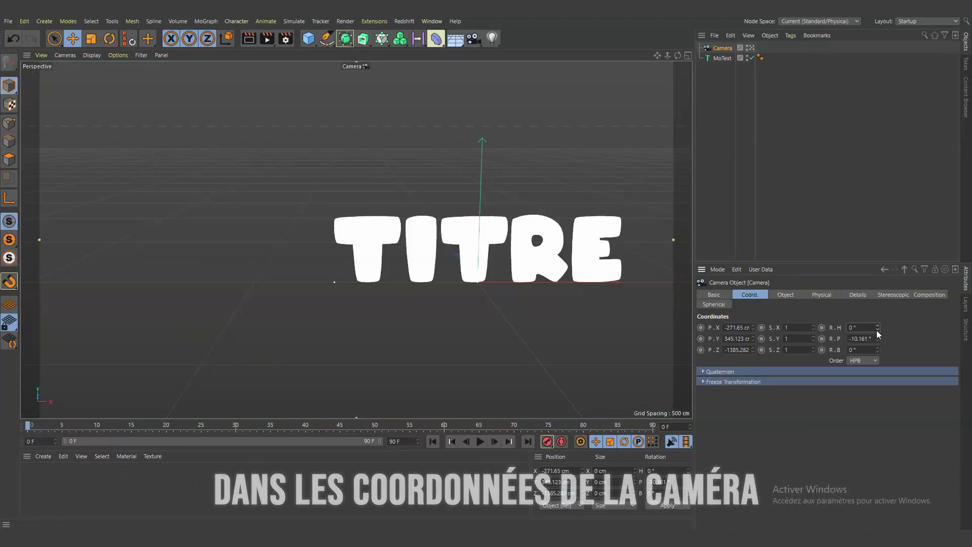
right_click(752, 327)
right_click(753, 338)
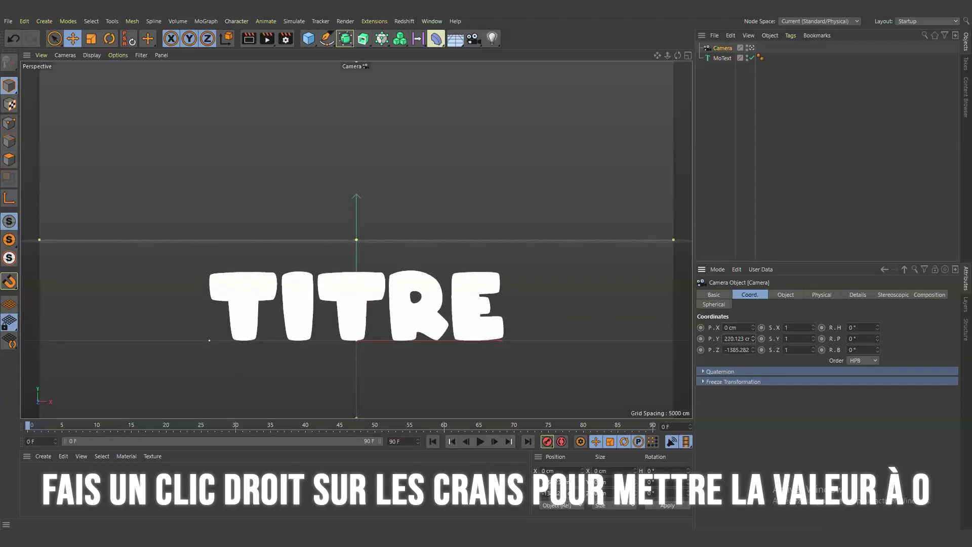
mouse_move(753, 338)
mouse_down()
mouse_move(755, 355)
mouse_move(754, 329)
mouse_move(757, 354)
mouse_up()
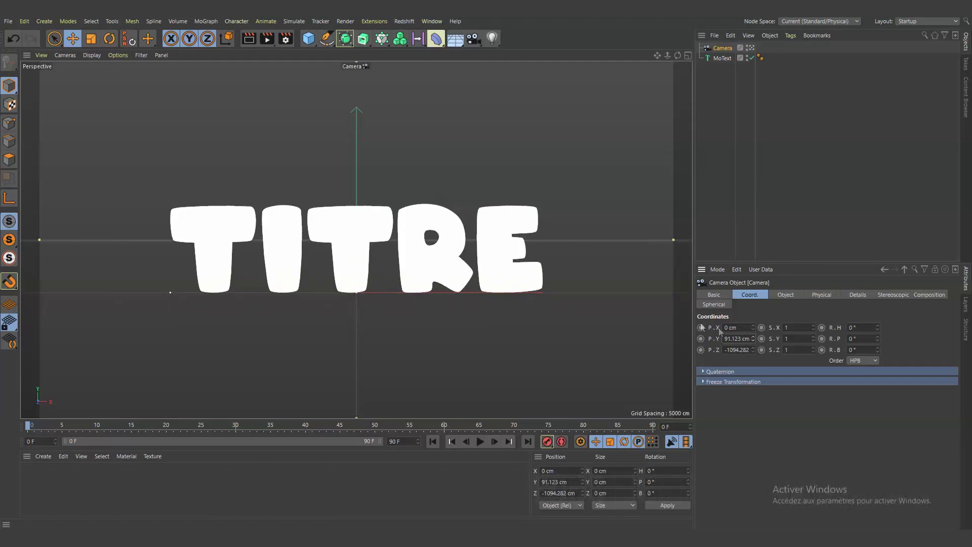
click(557, 286)
click(750, 47)
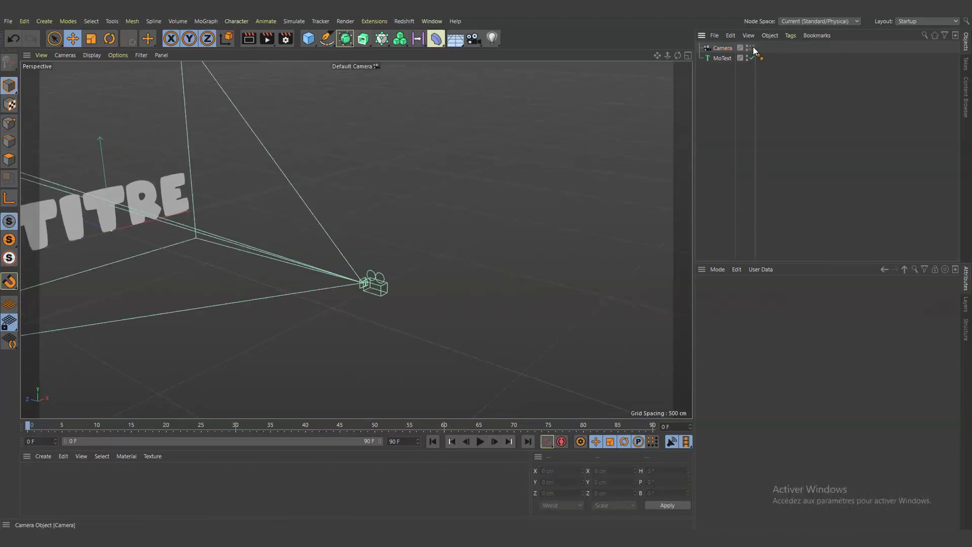
click(750, 48)
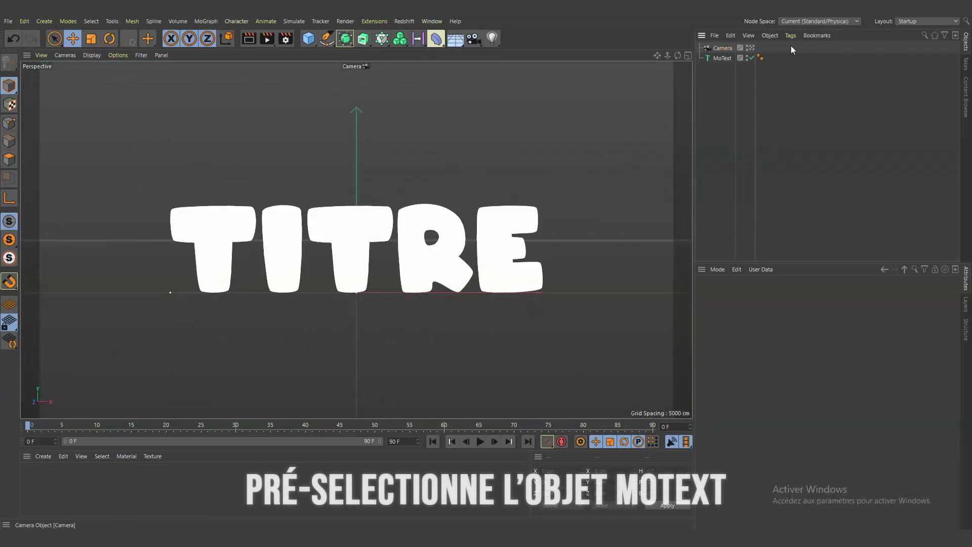
Add a Plain effector to the MoText with Position off and uniform Scale at -1
click(423, 222)
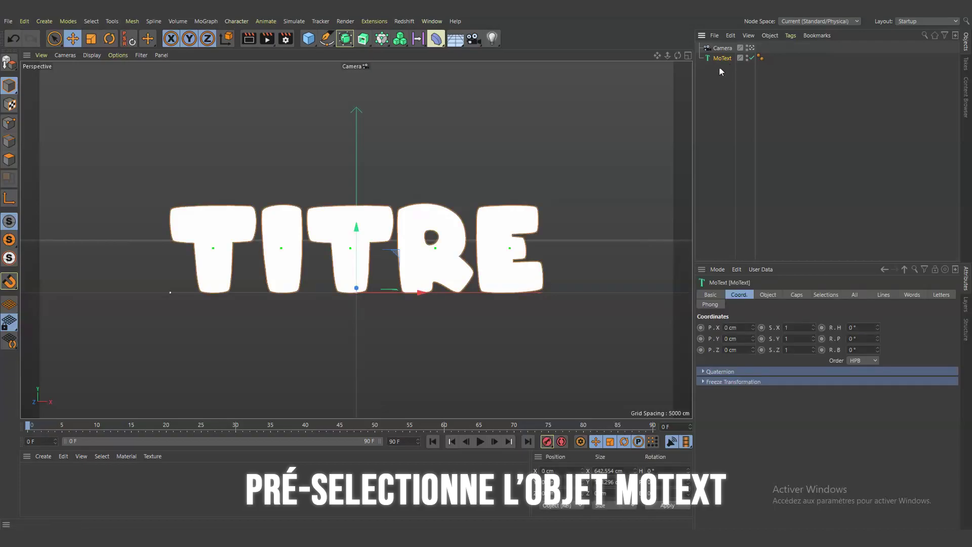
click(205, 21)
mouse_move(227, 37)
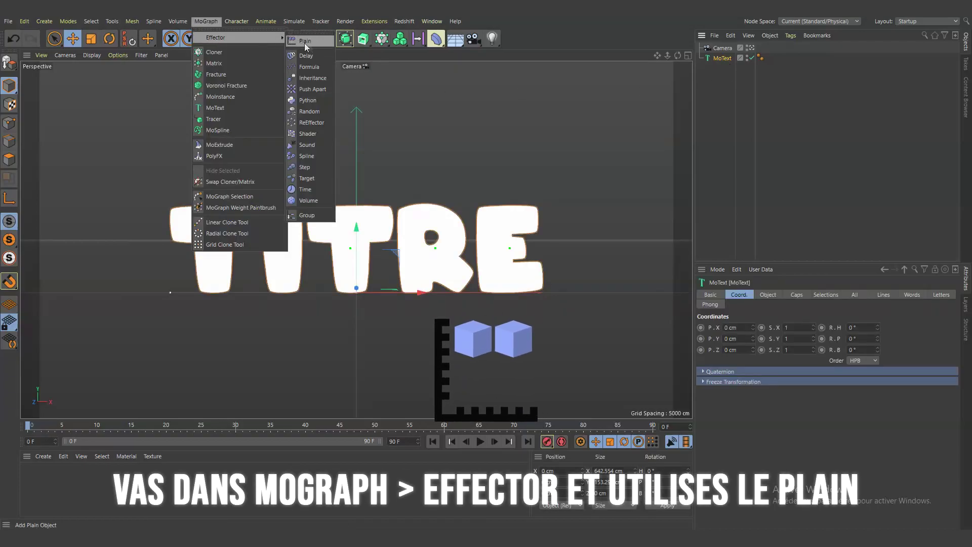
click(304, 43)
shift+click(776, 296)
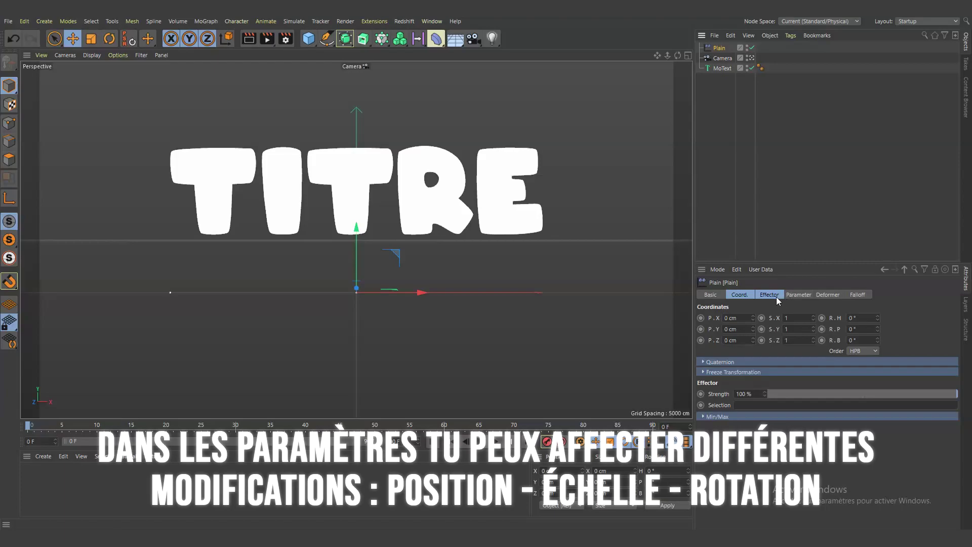
click(795, 294)
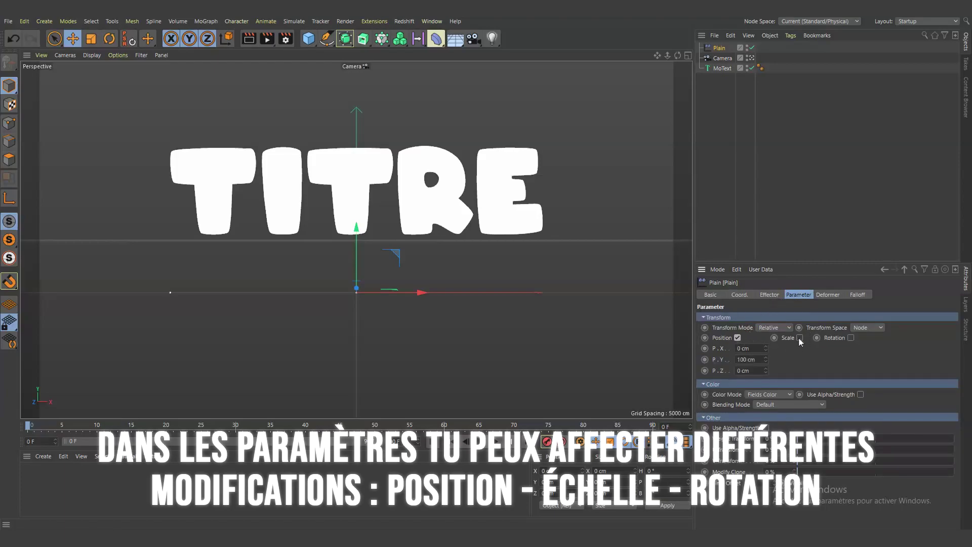
click(737, 338)
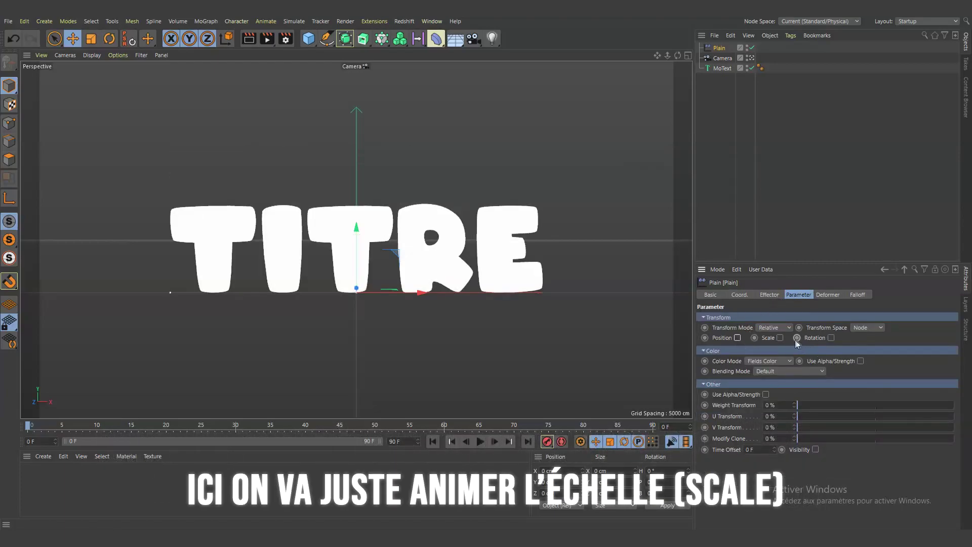
click(780, 338)
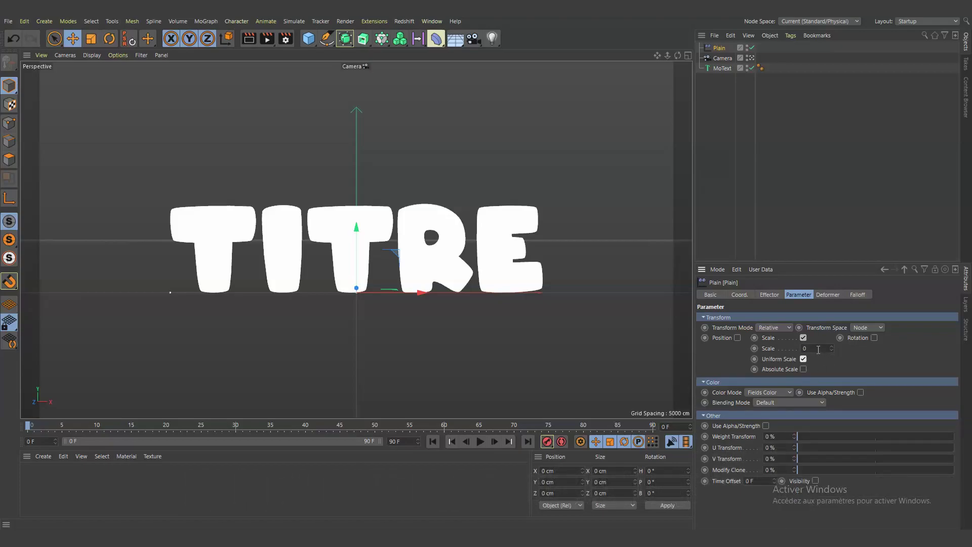
text(-1)
key(Return)
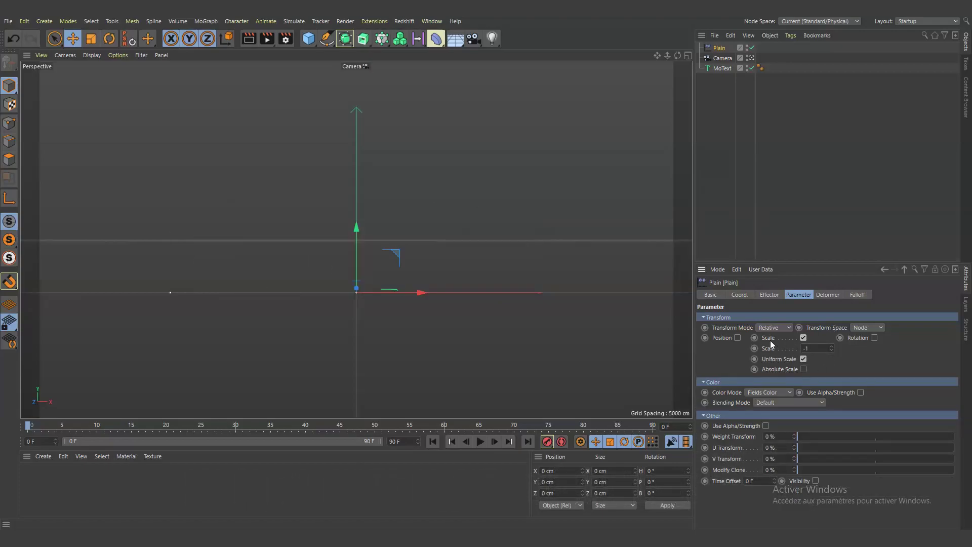
Give the Plain effector a Linear Field falloff, parked far left at -359.8 cm, at frame 0
click(855, 295)
click(717, 394)
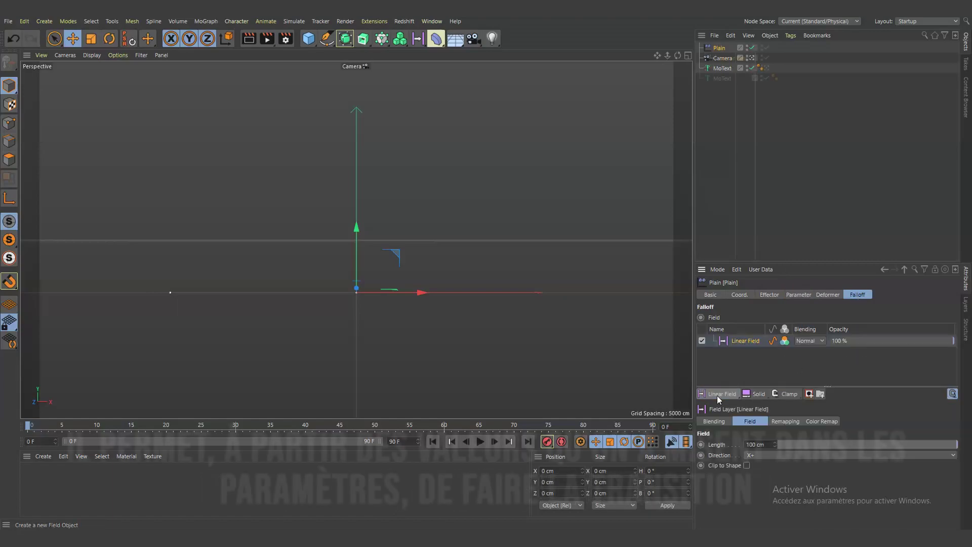
mouse_move(416, 297)
mouse_down()
mouse_move(347, 297)
mouse_move(556, 307)
mouse_move(233, 293)
mouse_move(557, 304)
mouse_move(420, 301)
mouse_up()
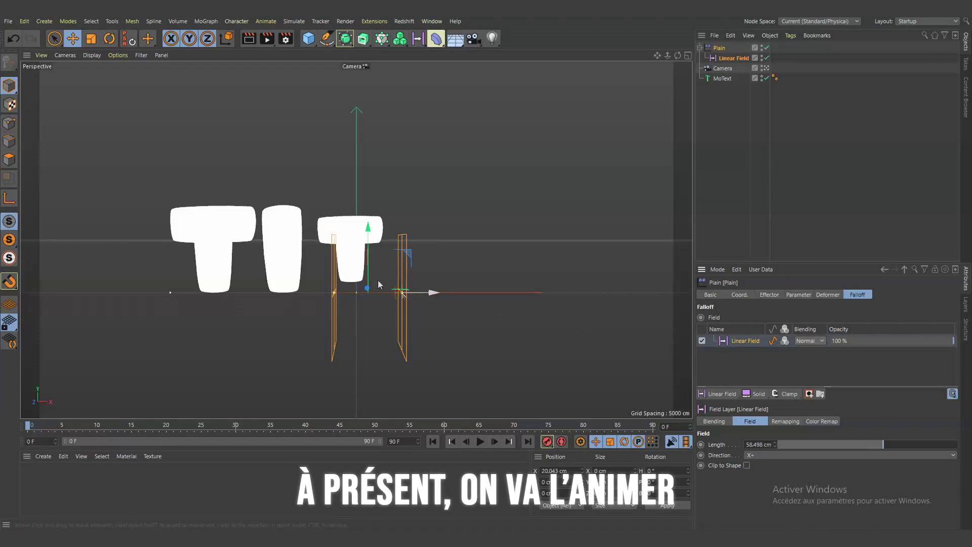
drag(420, 293, 205, 292)
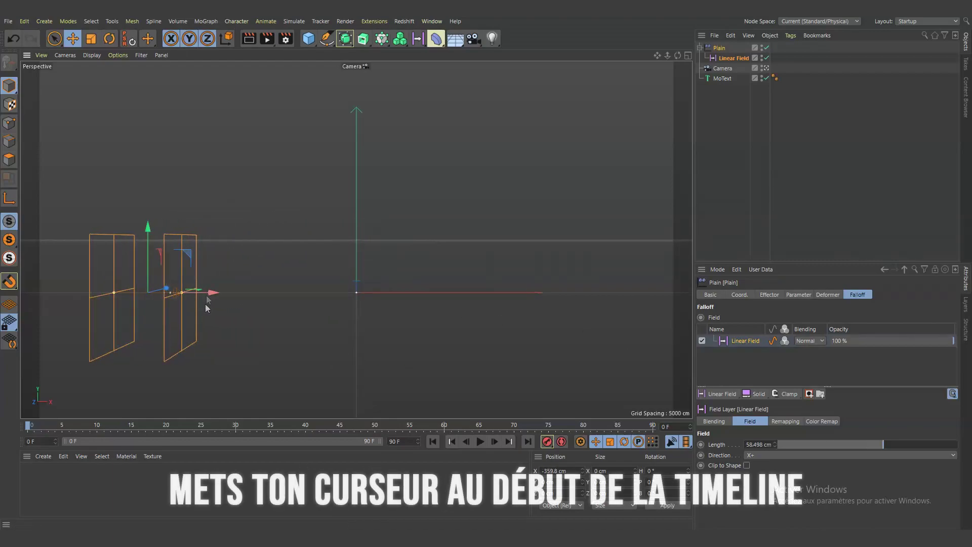
click(481, 443)
click(433, 441)
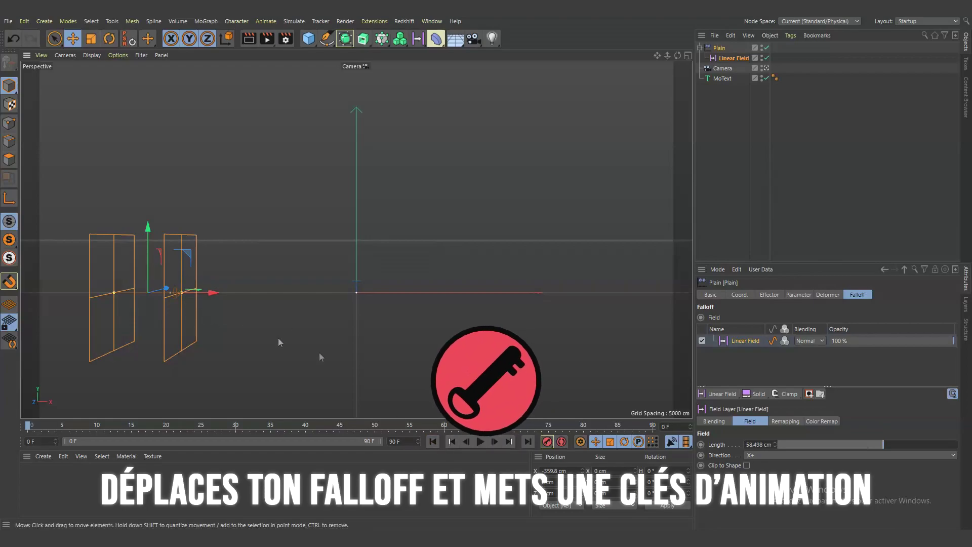
Keyframe the Linear Field sweeping right across TITRE, then move its end key to 45F
click(291, 427)
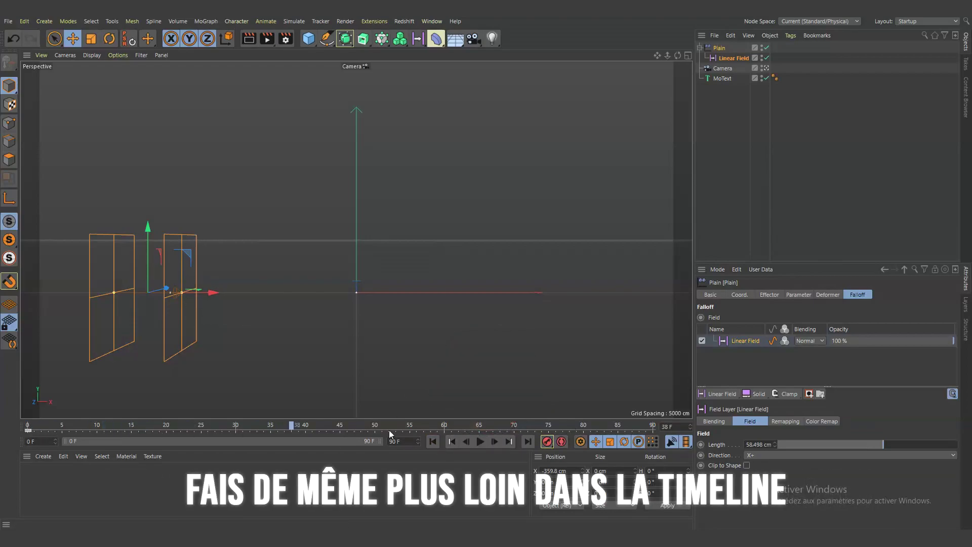
drag(219, 293, 681, 295)
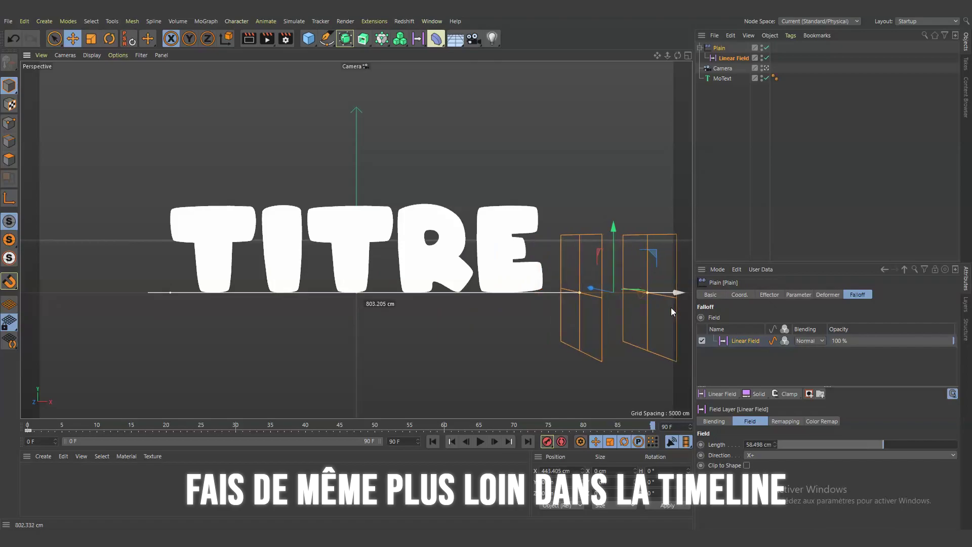
click(432, 441)
click(479, 441)
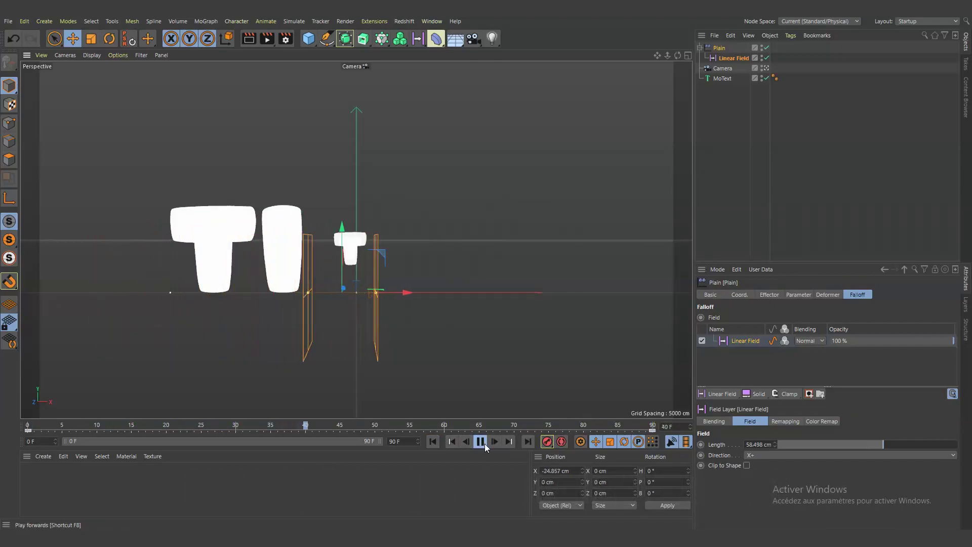
click(485, 443)
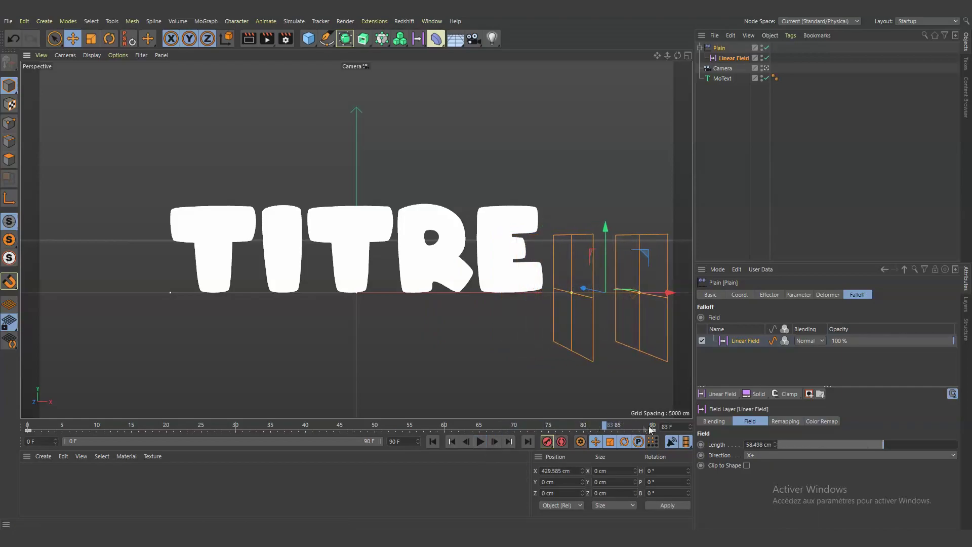
drag(652, 429, 341, 432)
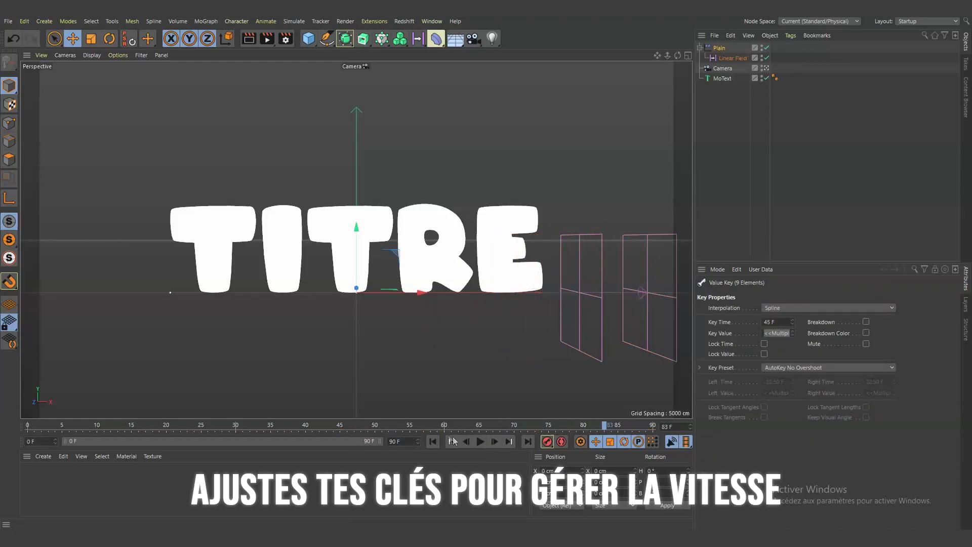
click(451, 441)
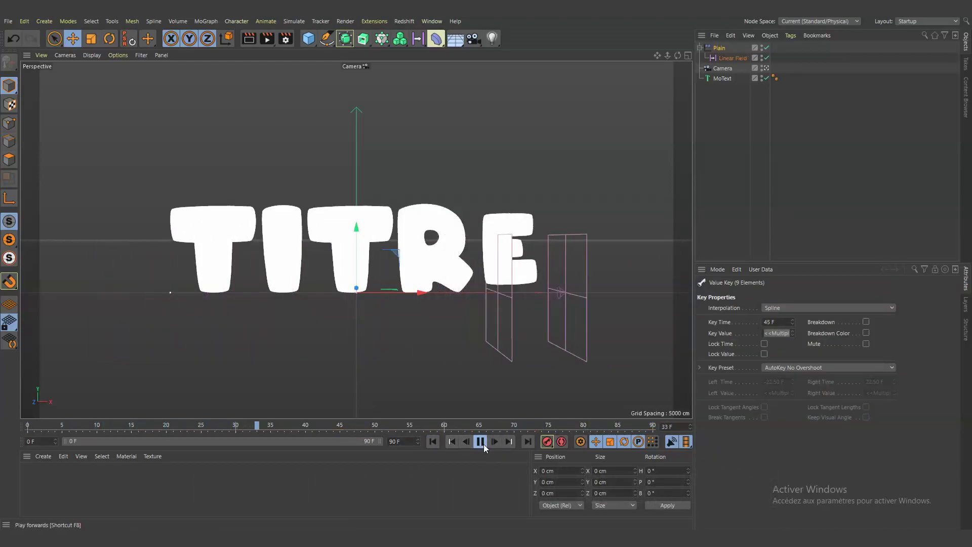
click(582, 341)
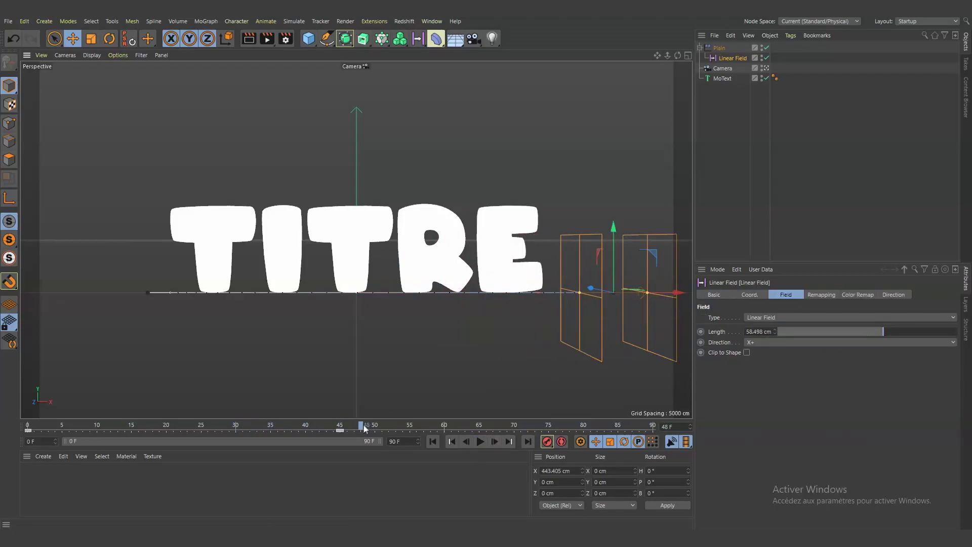
drag(365, 429, 27, 431)
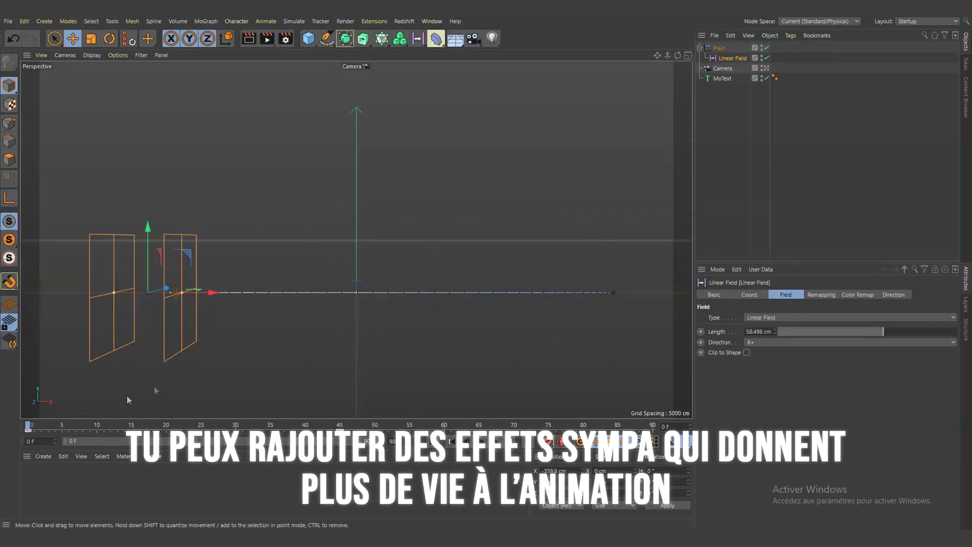
click(630, 269)
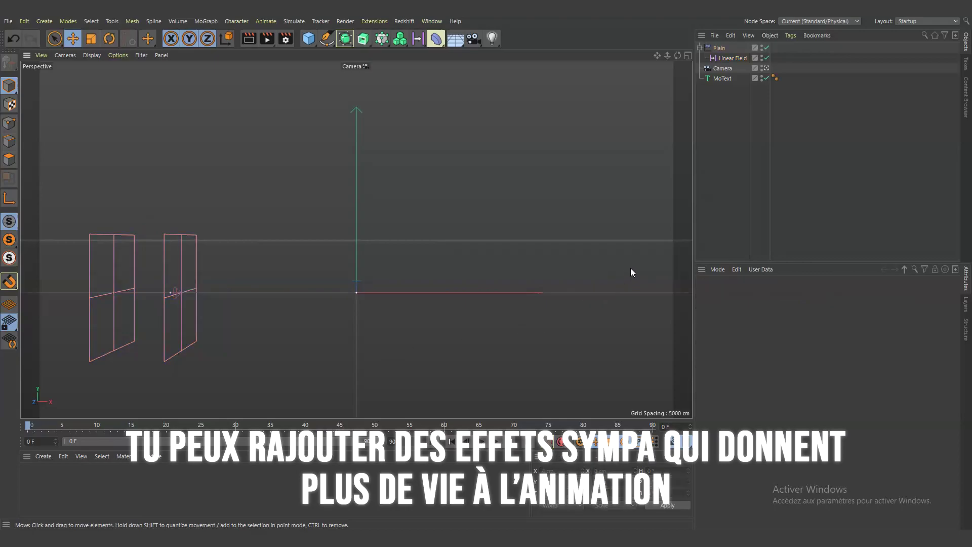
Add a Delay effector to the TITRE MoText in Spring mode
click(722, 78)
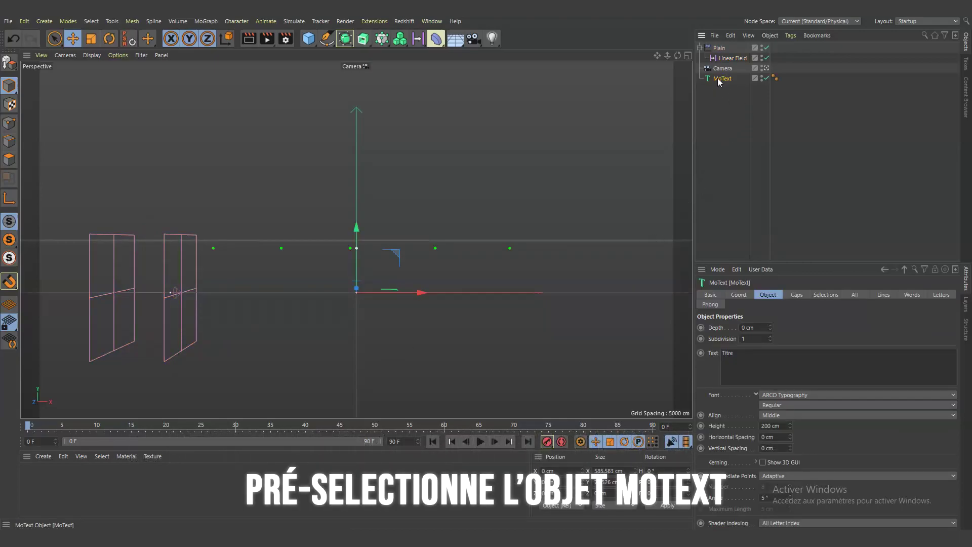
click(211, 23)
mouse_move(228, 38)
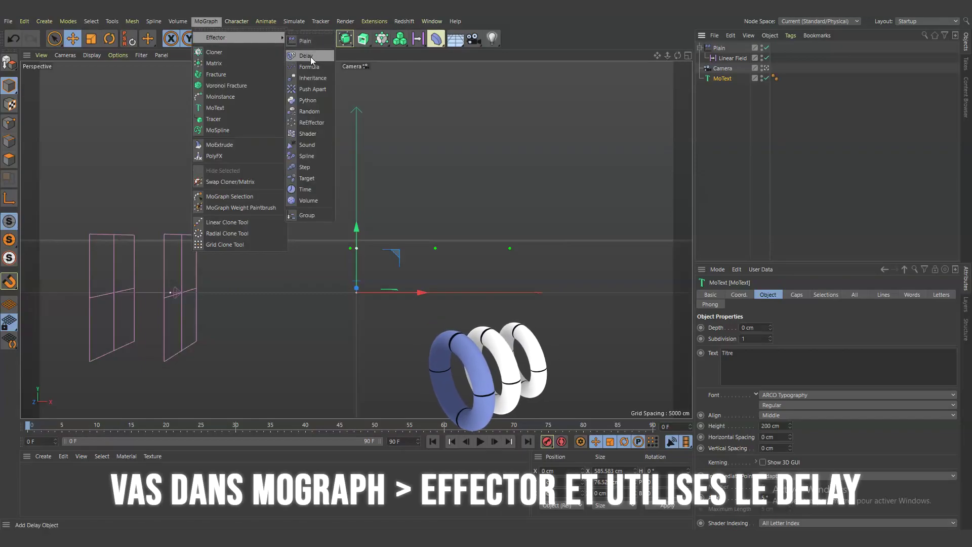
click(311, 57)
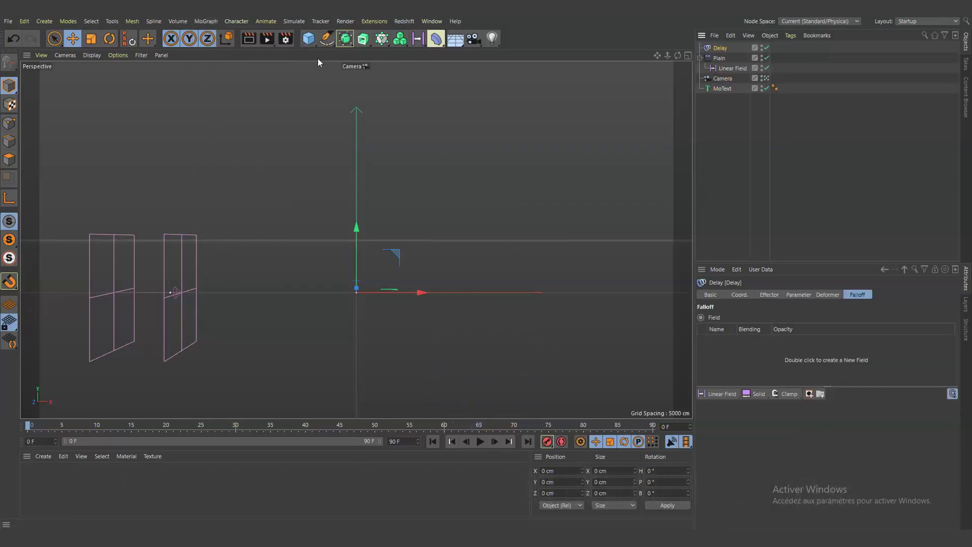
click(794, 293)
click(780, 296)
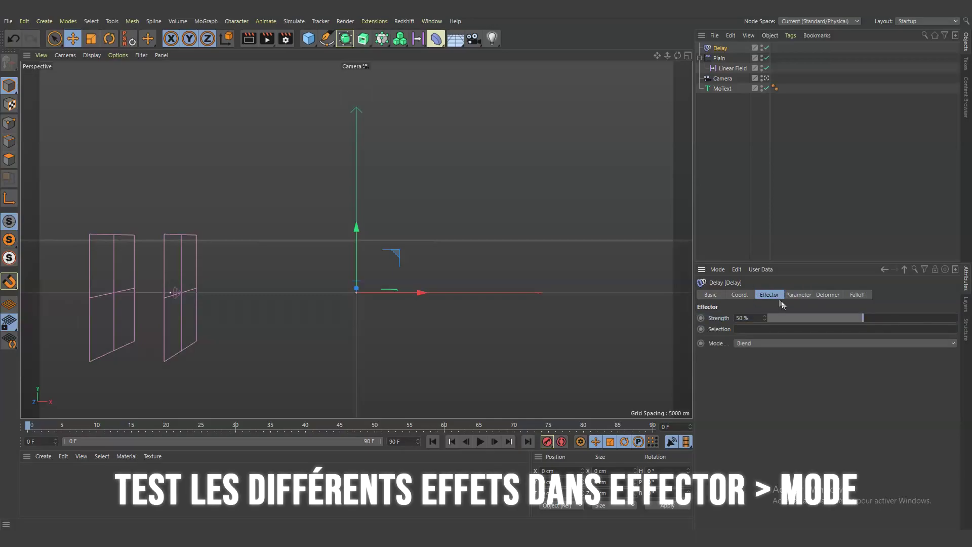
click(753, 343)
click(751, 376)
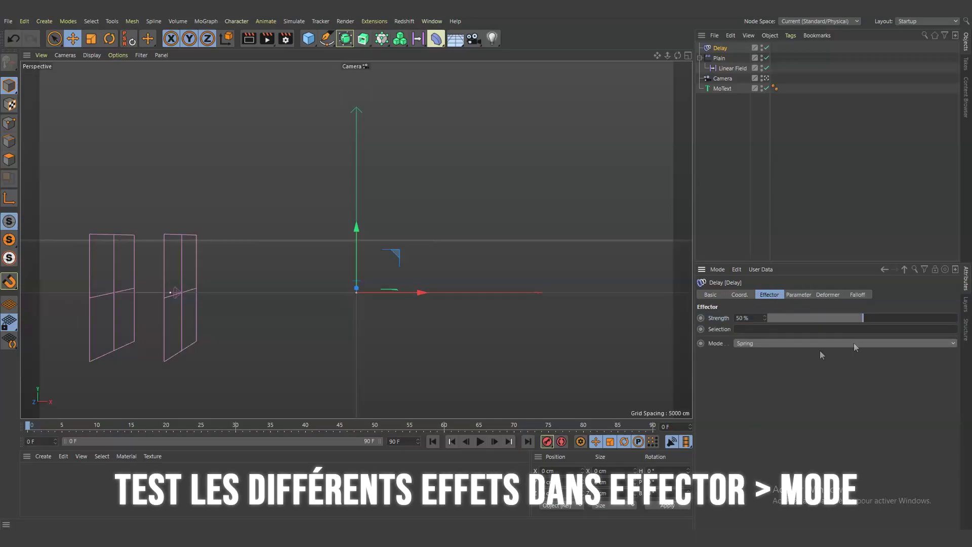
Set the Delay strength to 70 % and preview the spring animation from frame 0
click(481, 441)
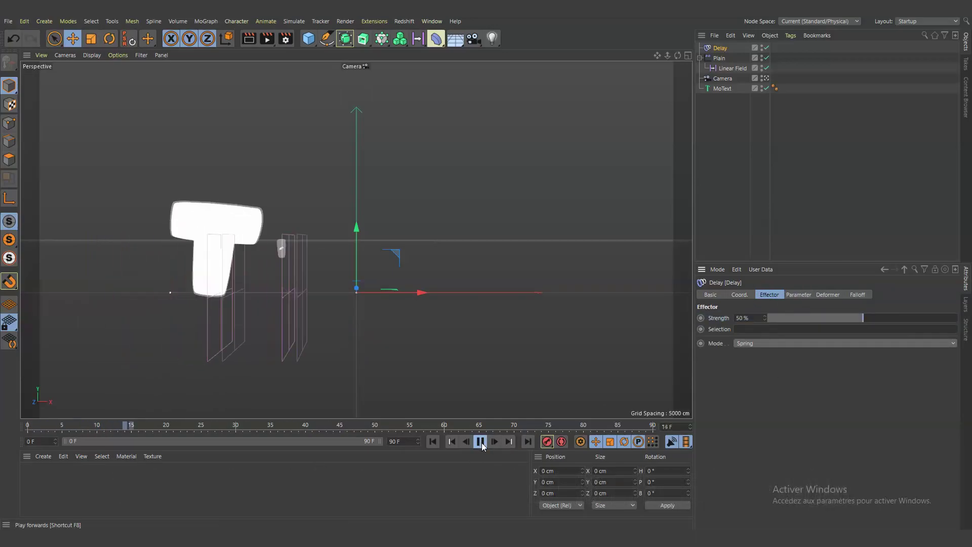
click(480, 441)
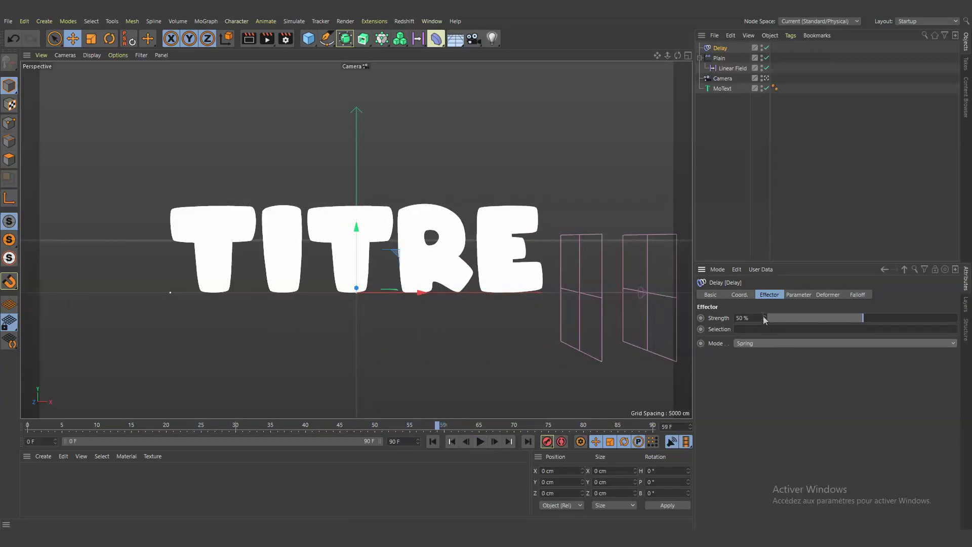
click(743, 318)
text(70)
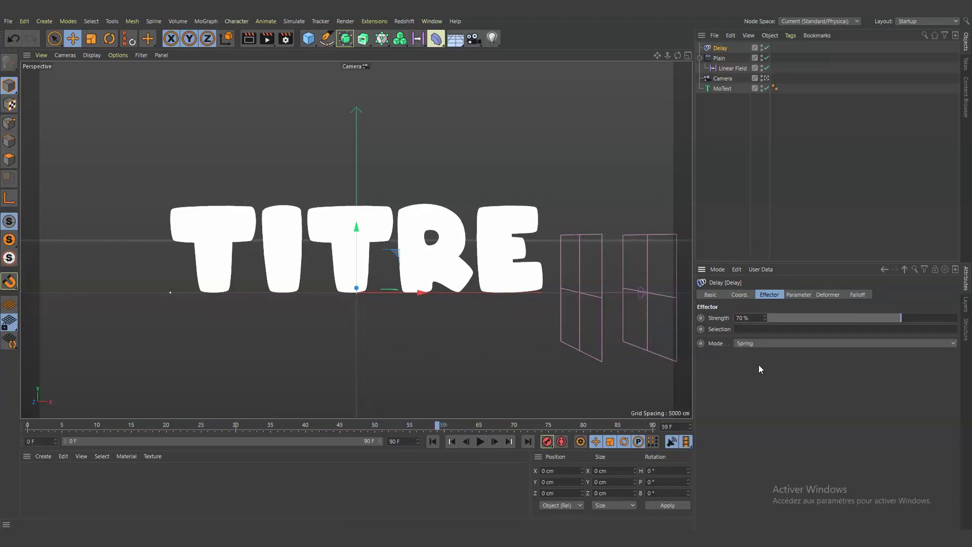
click(452, 440)
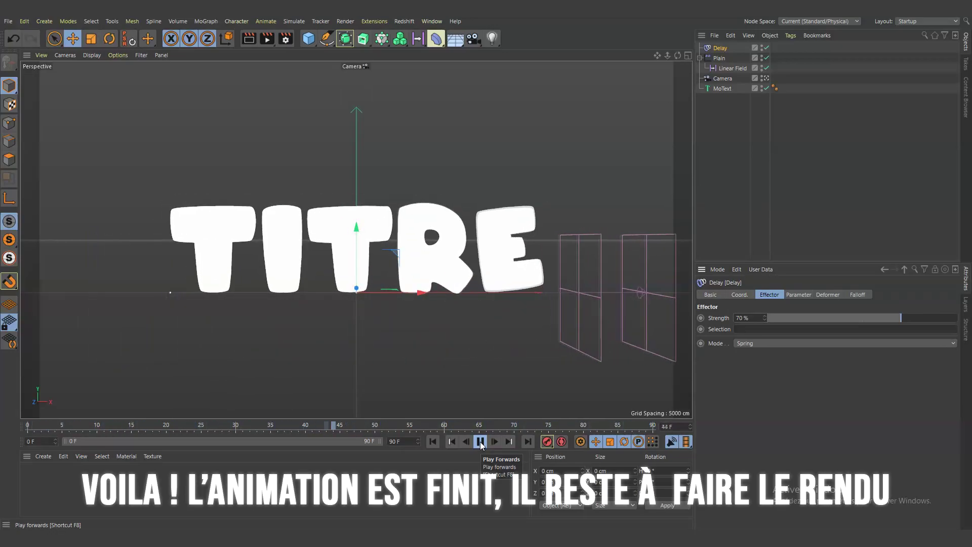
click(481, 442)
Set the render output to 1920 width with locked ratio and All Frames range
click(434, 443)
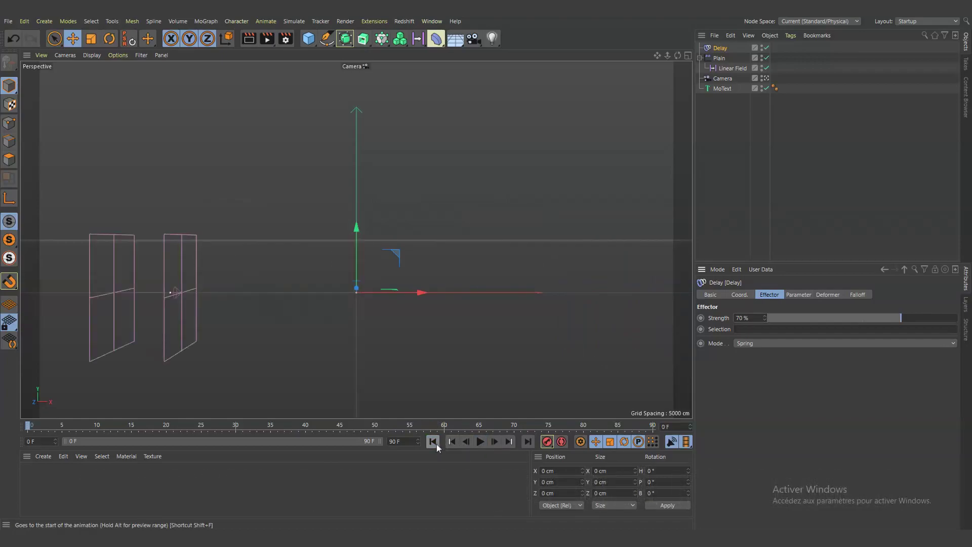
click(286, 39)
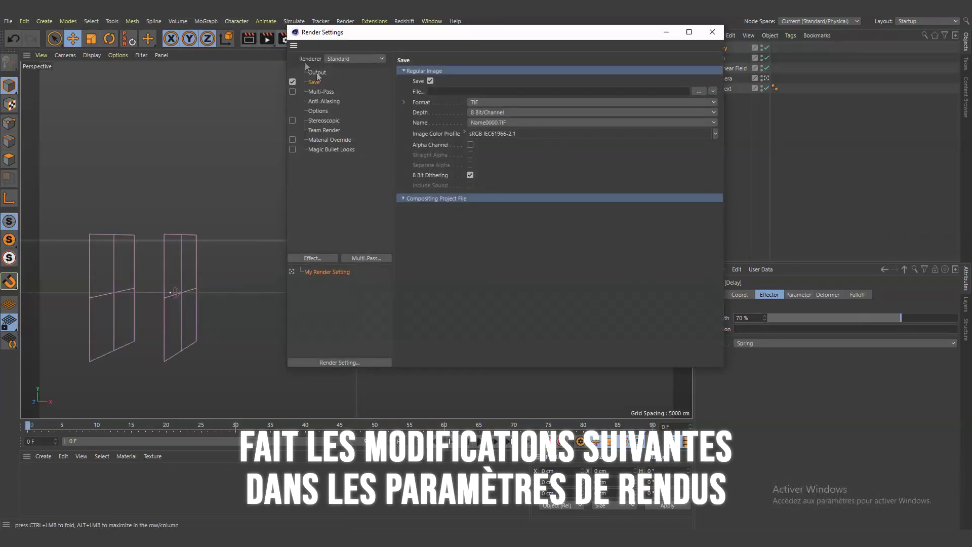
click(317, 74)
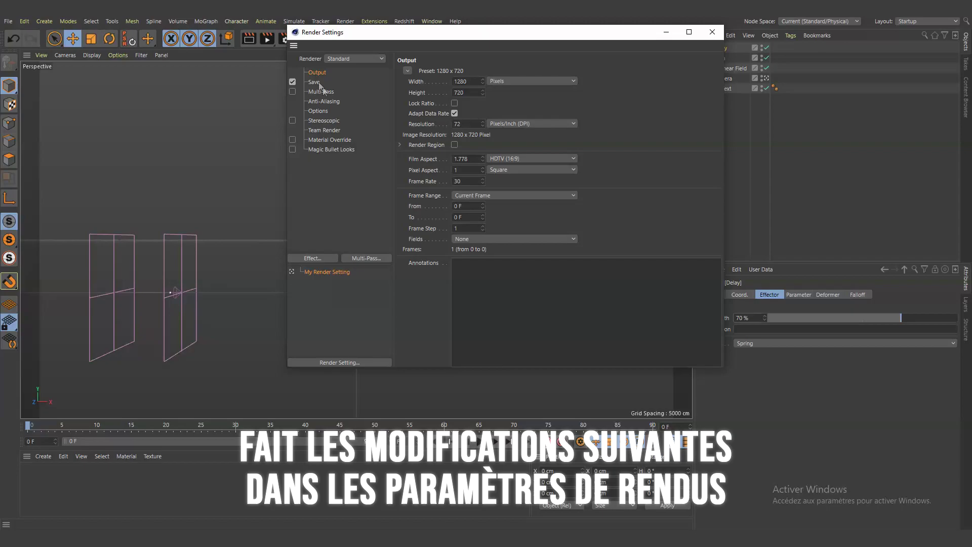
click(454, 103)
double_click(465, 81)
text(19)
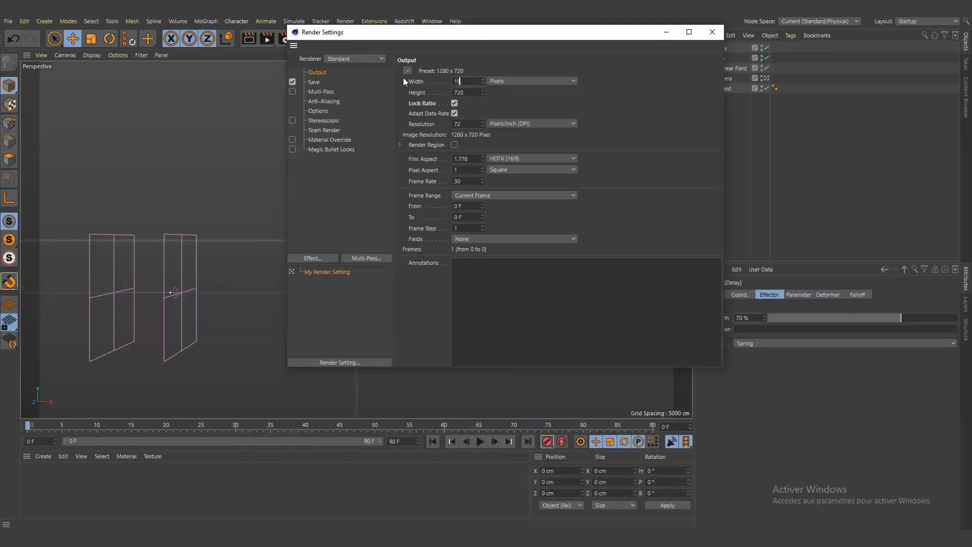
text(20)
key(Return)
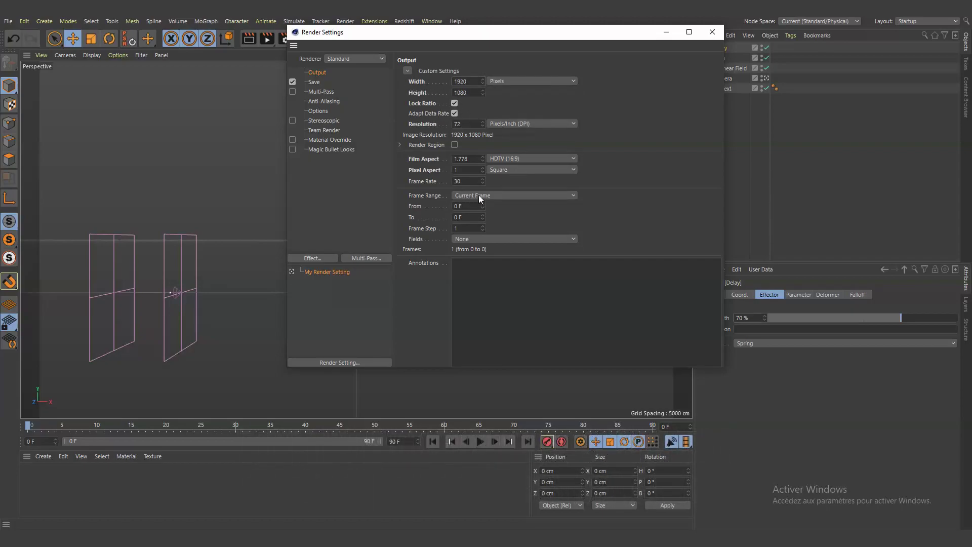
click(485, 196)
click(473, 227)
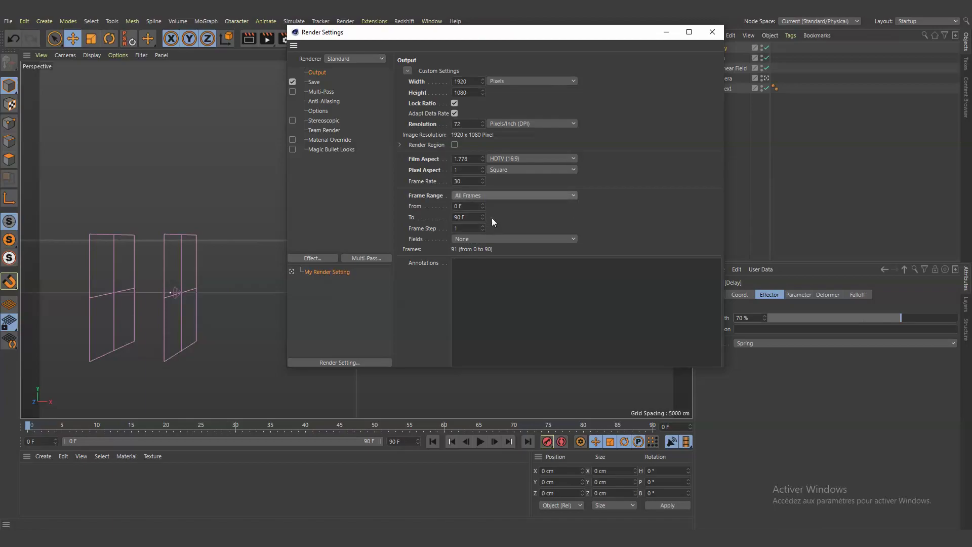
Save frames as 16-bit PNG with alpha, named Titre in the render_tuto folder
click(313, 83)
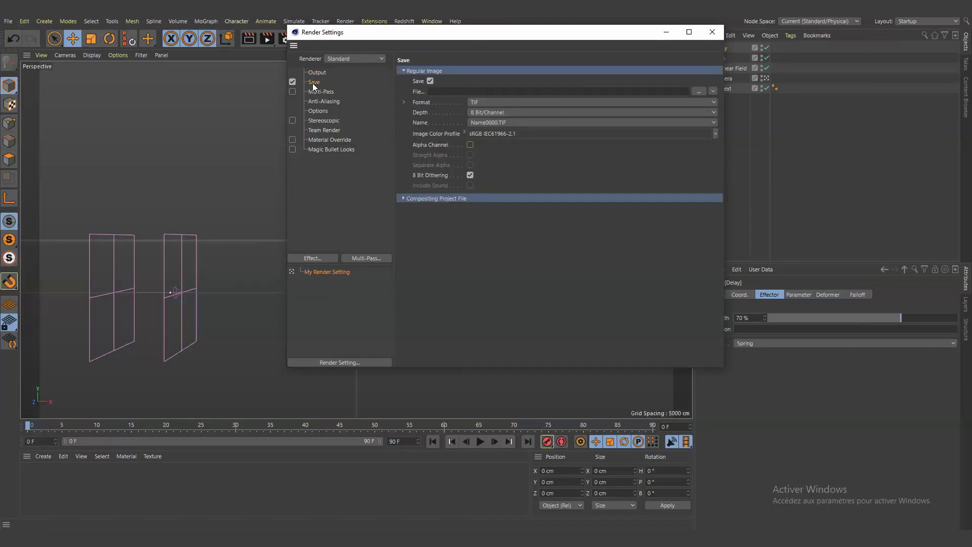
click(488, 102)
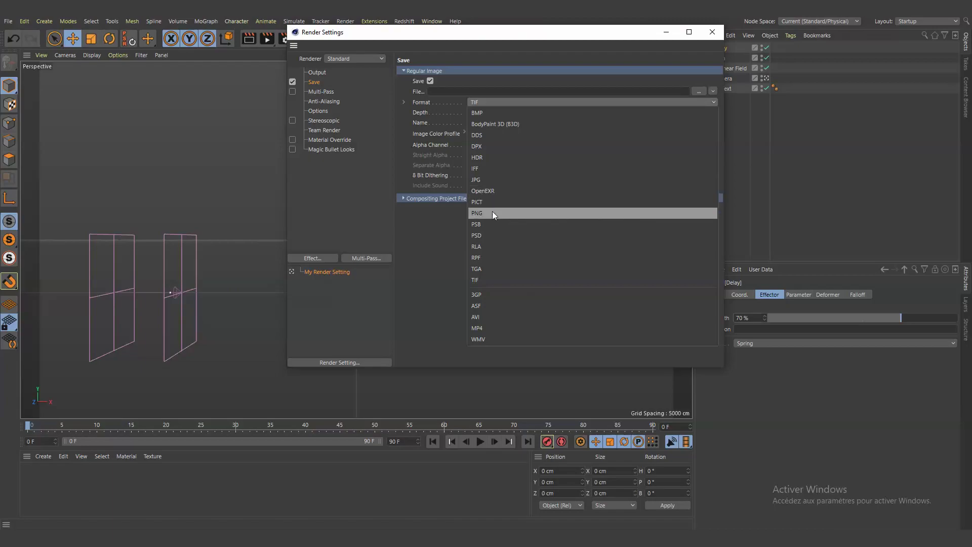
click(492, 212)
click(493, 112)
click(491, 133)
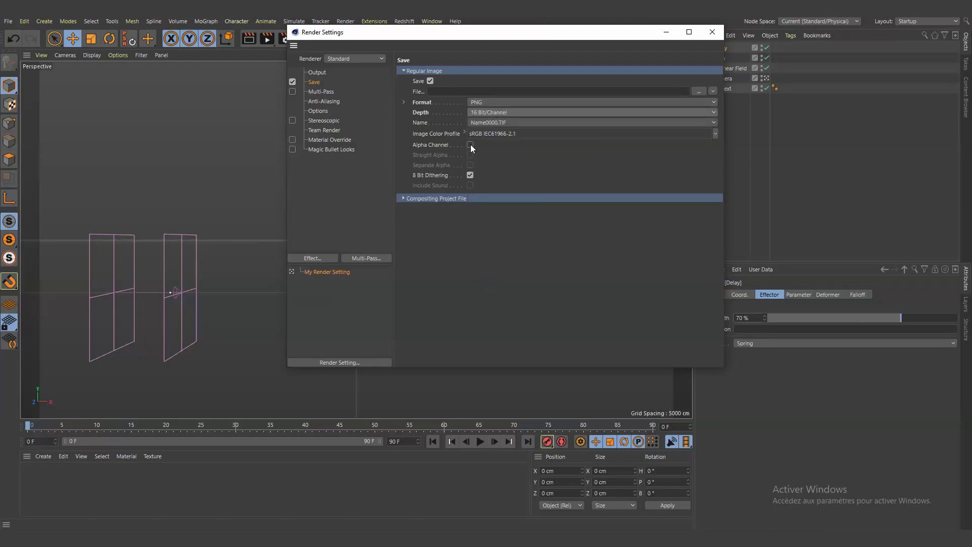
click(469, 146)
click(698, 91)
text(Titre)
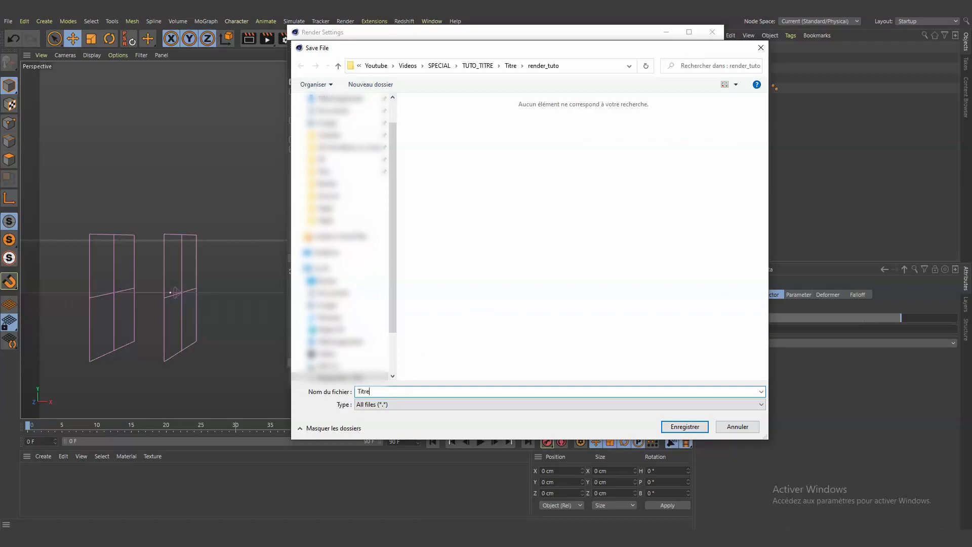
key(Return)
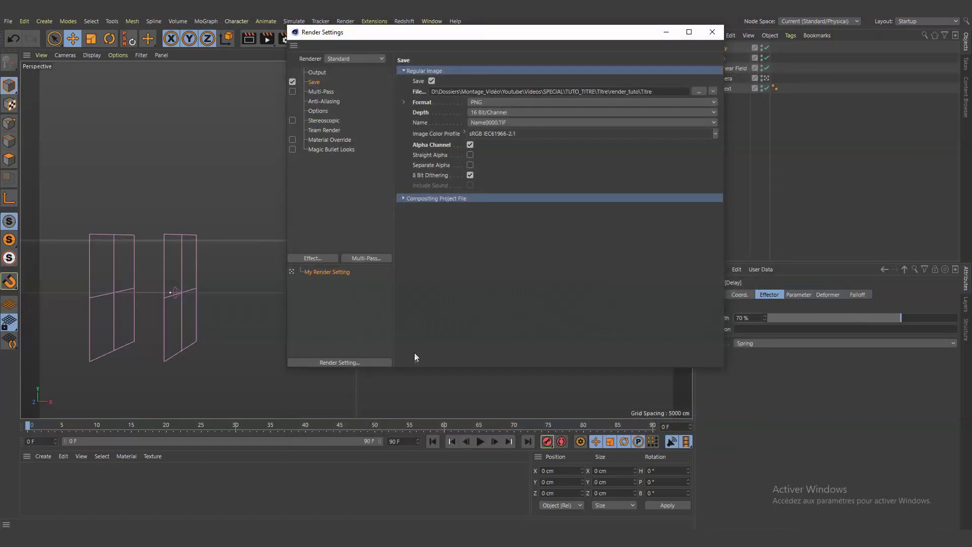
click(712, 32)
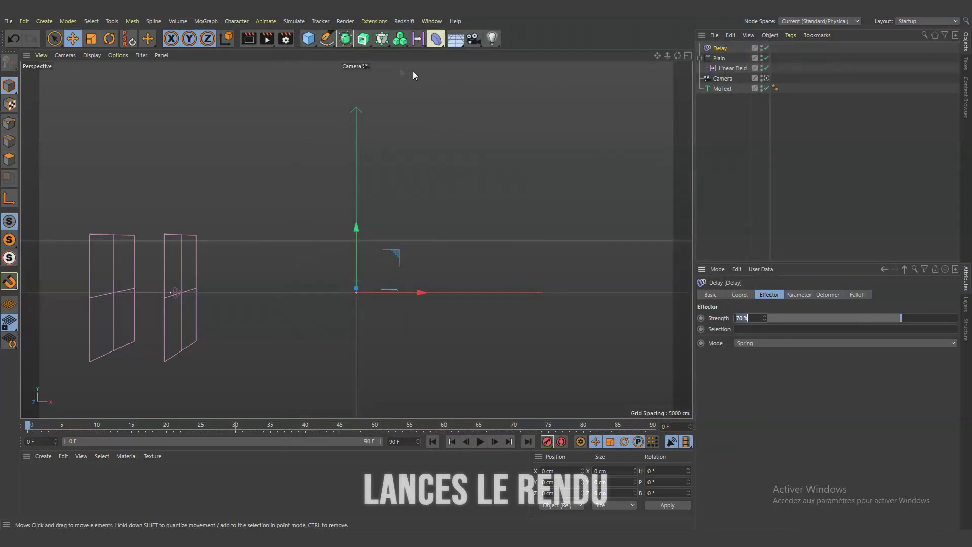
Render all 91 frames to the Picture Viewer and play them back
click(268, 40)
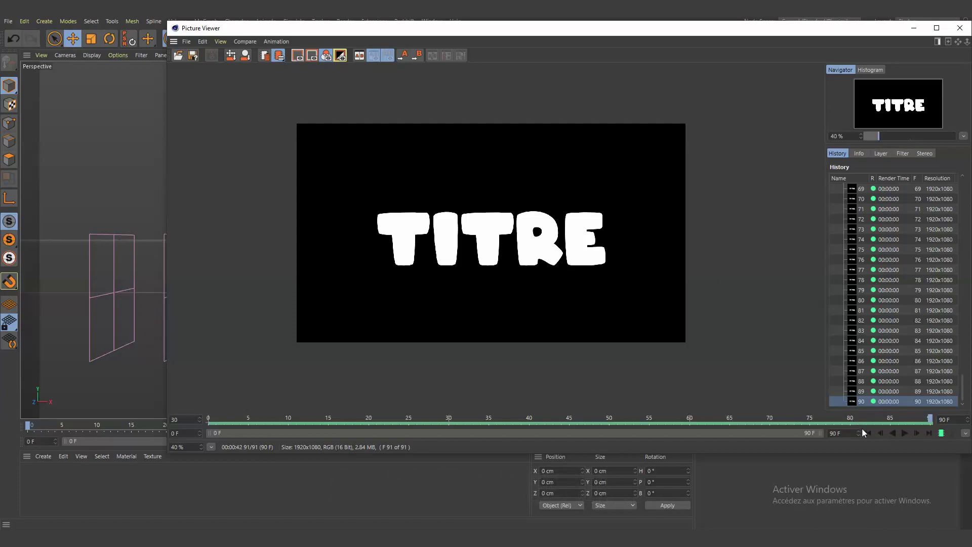
click(902, 433)
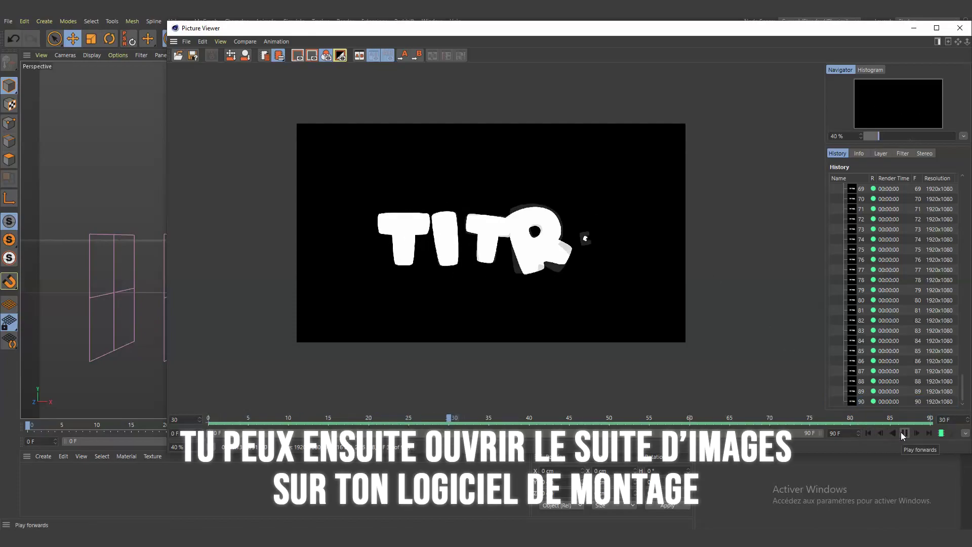